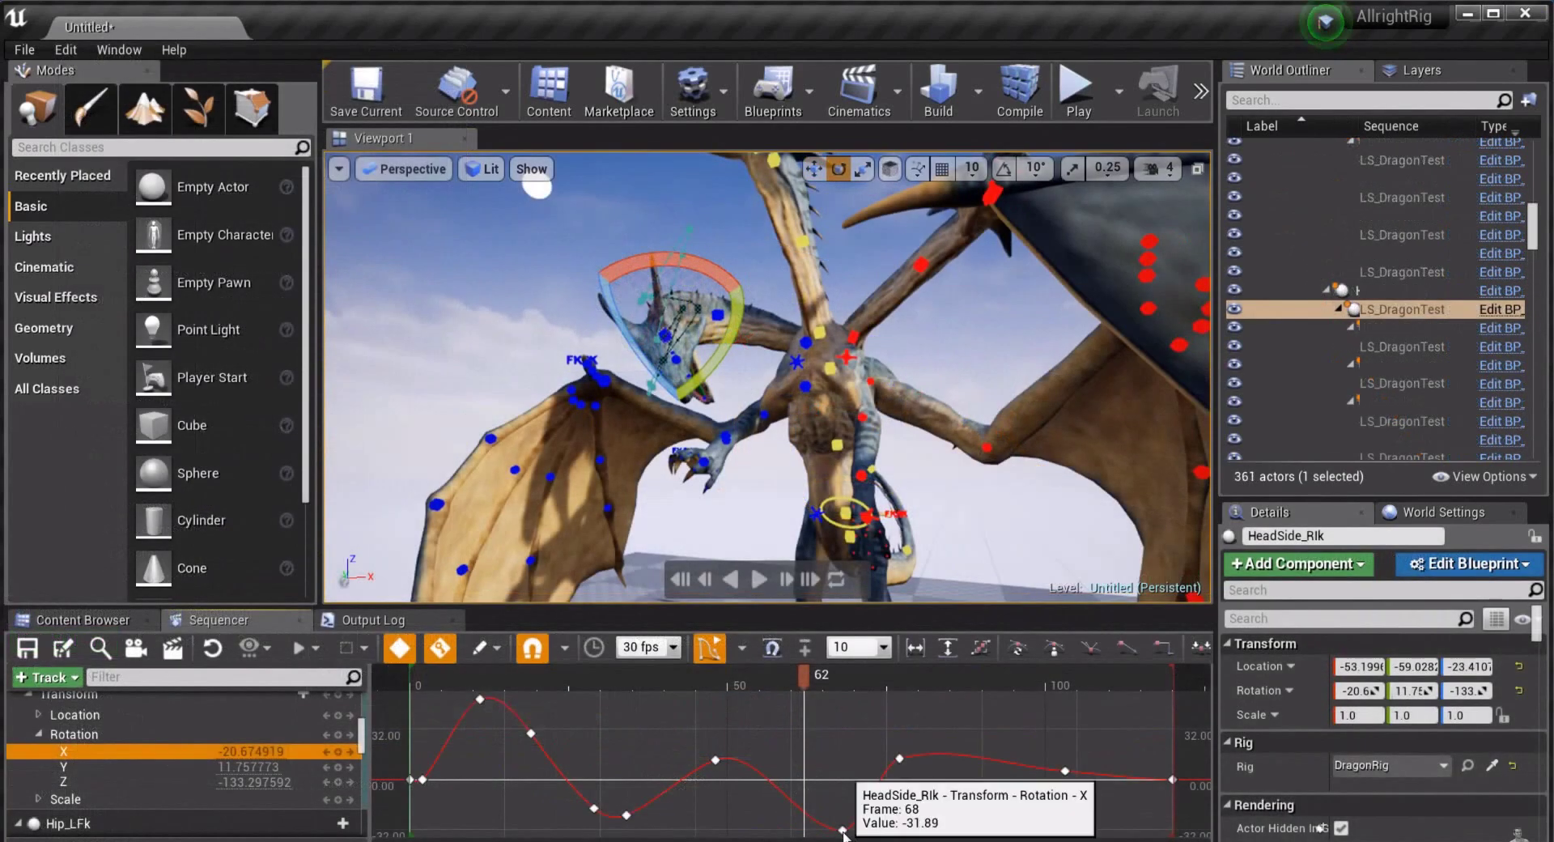
Drag the HeadSide_RIk Rotation X key up toward frame 65 and scrub to preview the dragon
left_click_drag(843, 832, 823, 768)
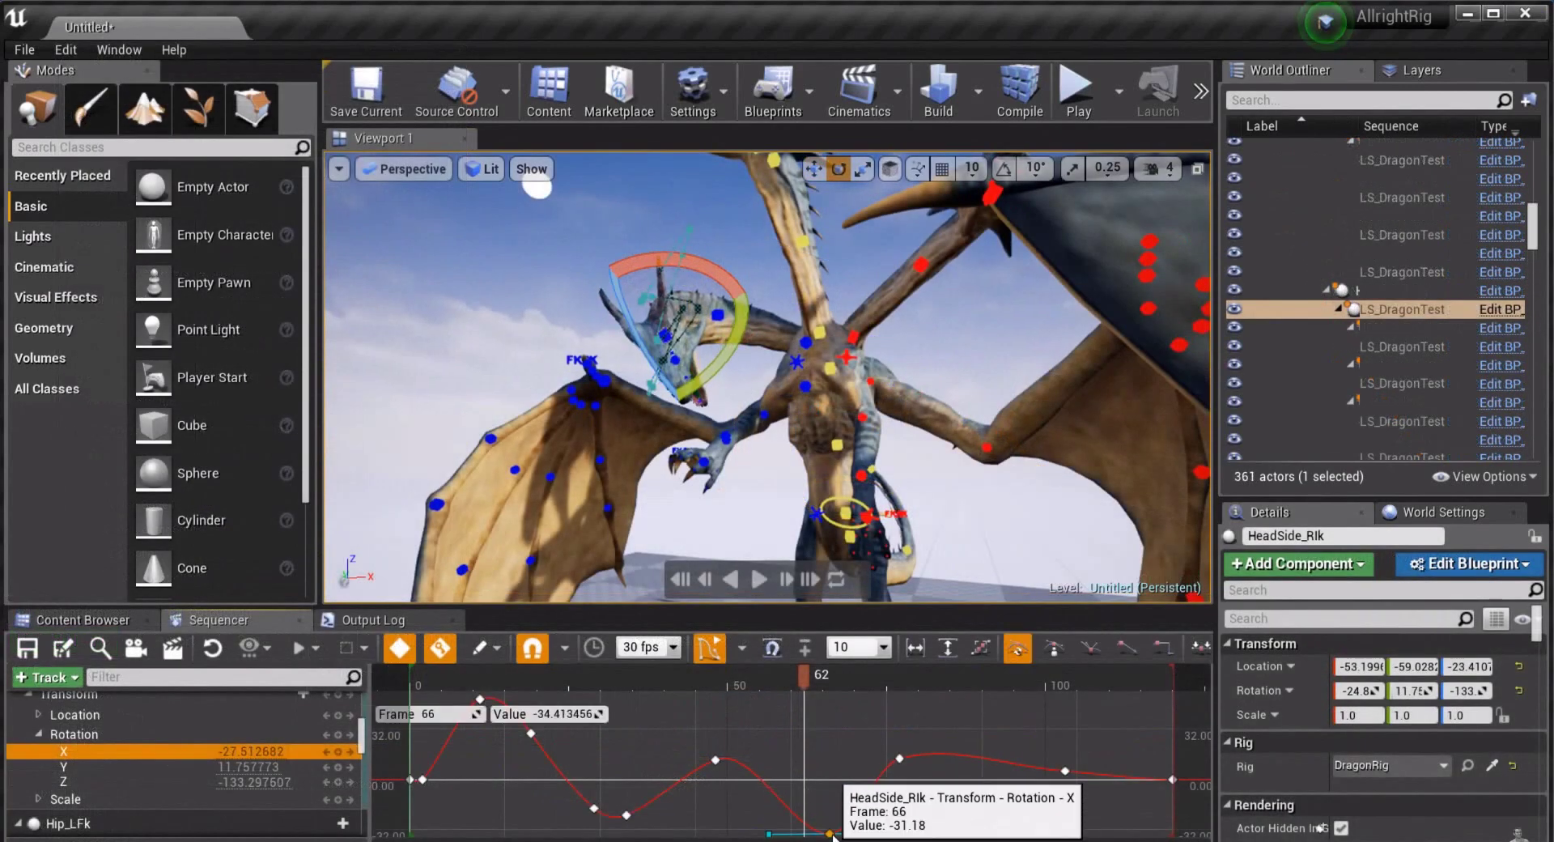
left_click_drag(820, 662, 834, 704)
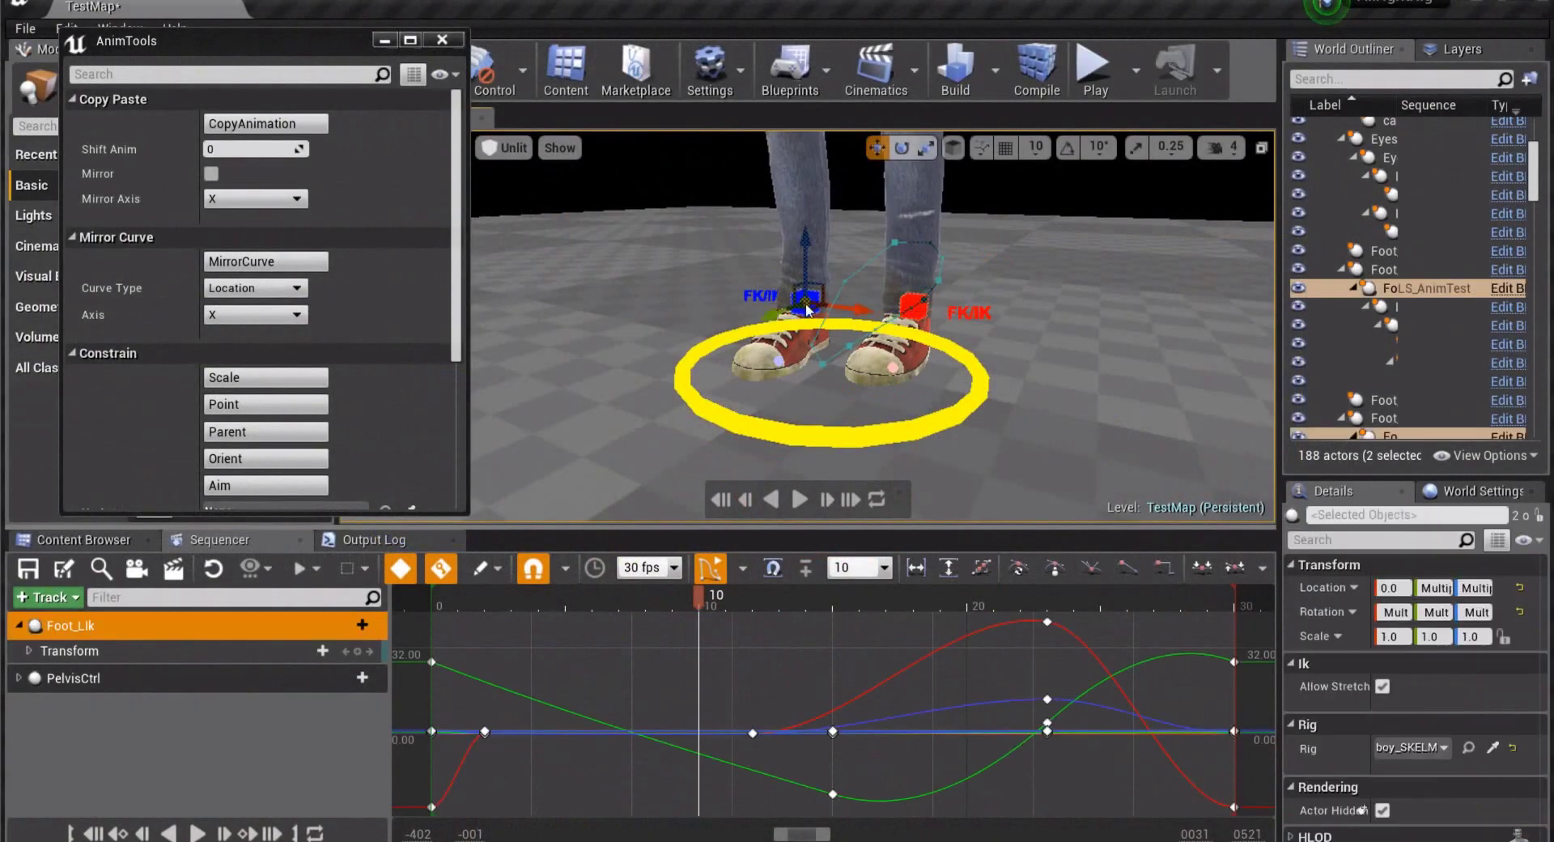
Copy the boy's foot animation shifted by 15 frames and mirrored, then play it
left_click_drag(251, 149, 306, 148)
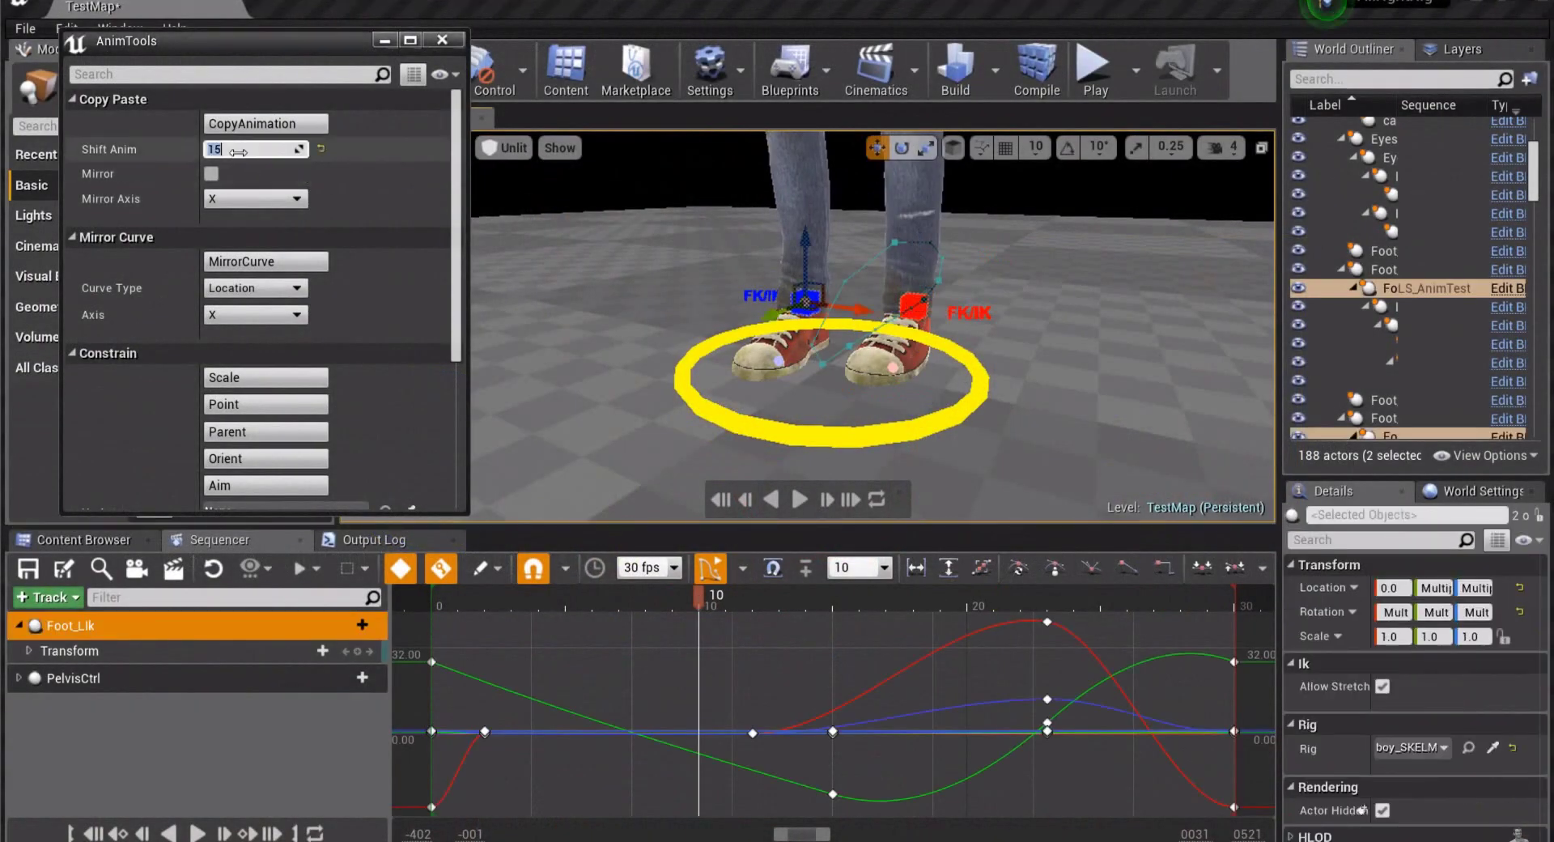
left_click(210, 174)
left_click(802, 502)
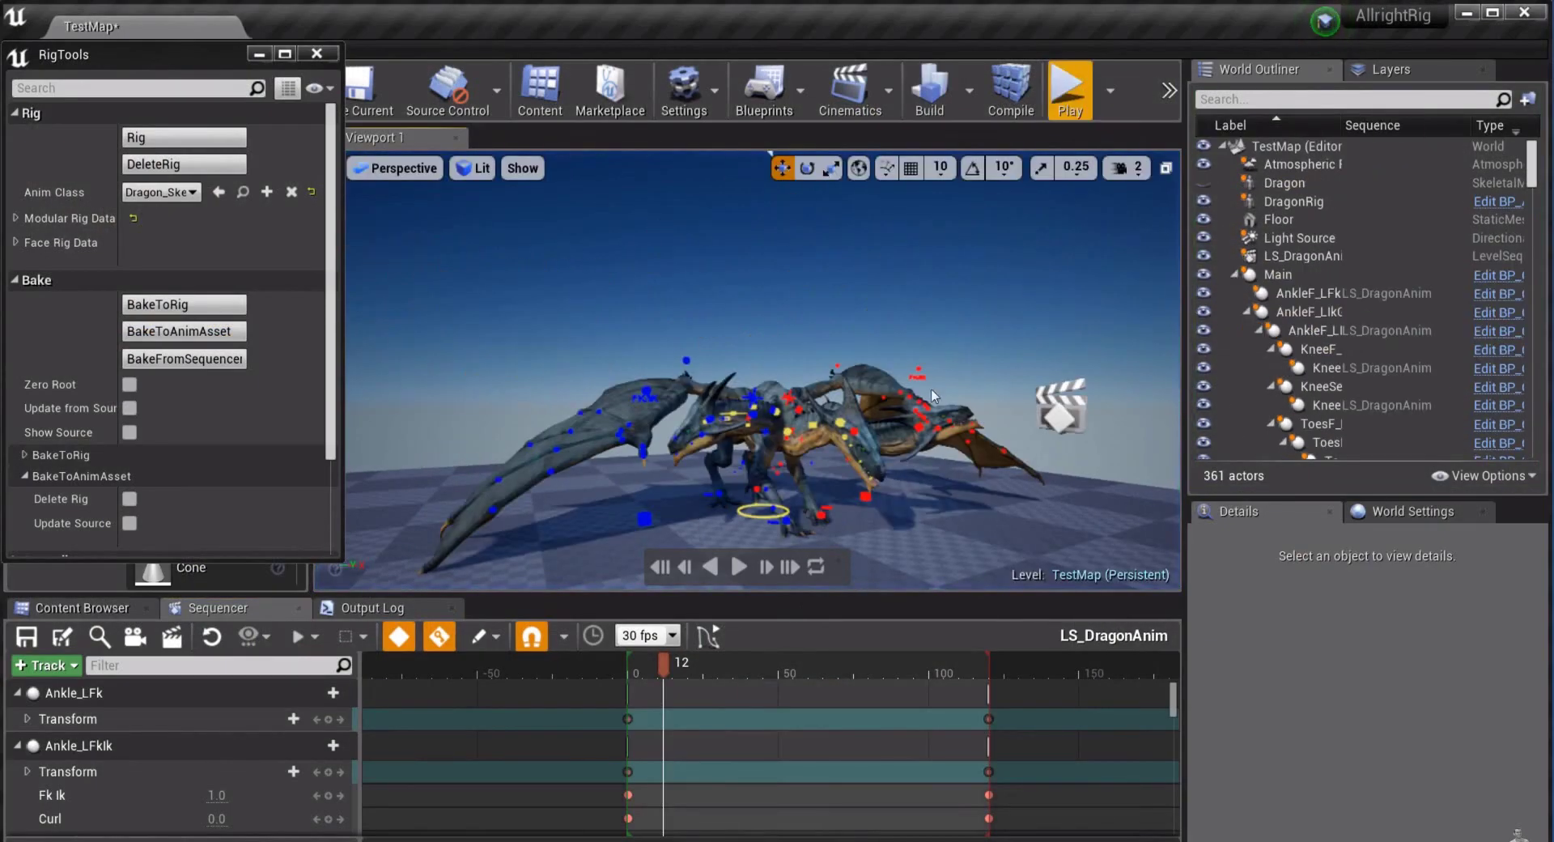
Bake the dragon's rig animation into a new animation asset from its neck control
left_click(798, 410)
left_click(188, 333)
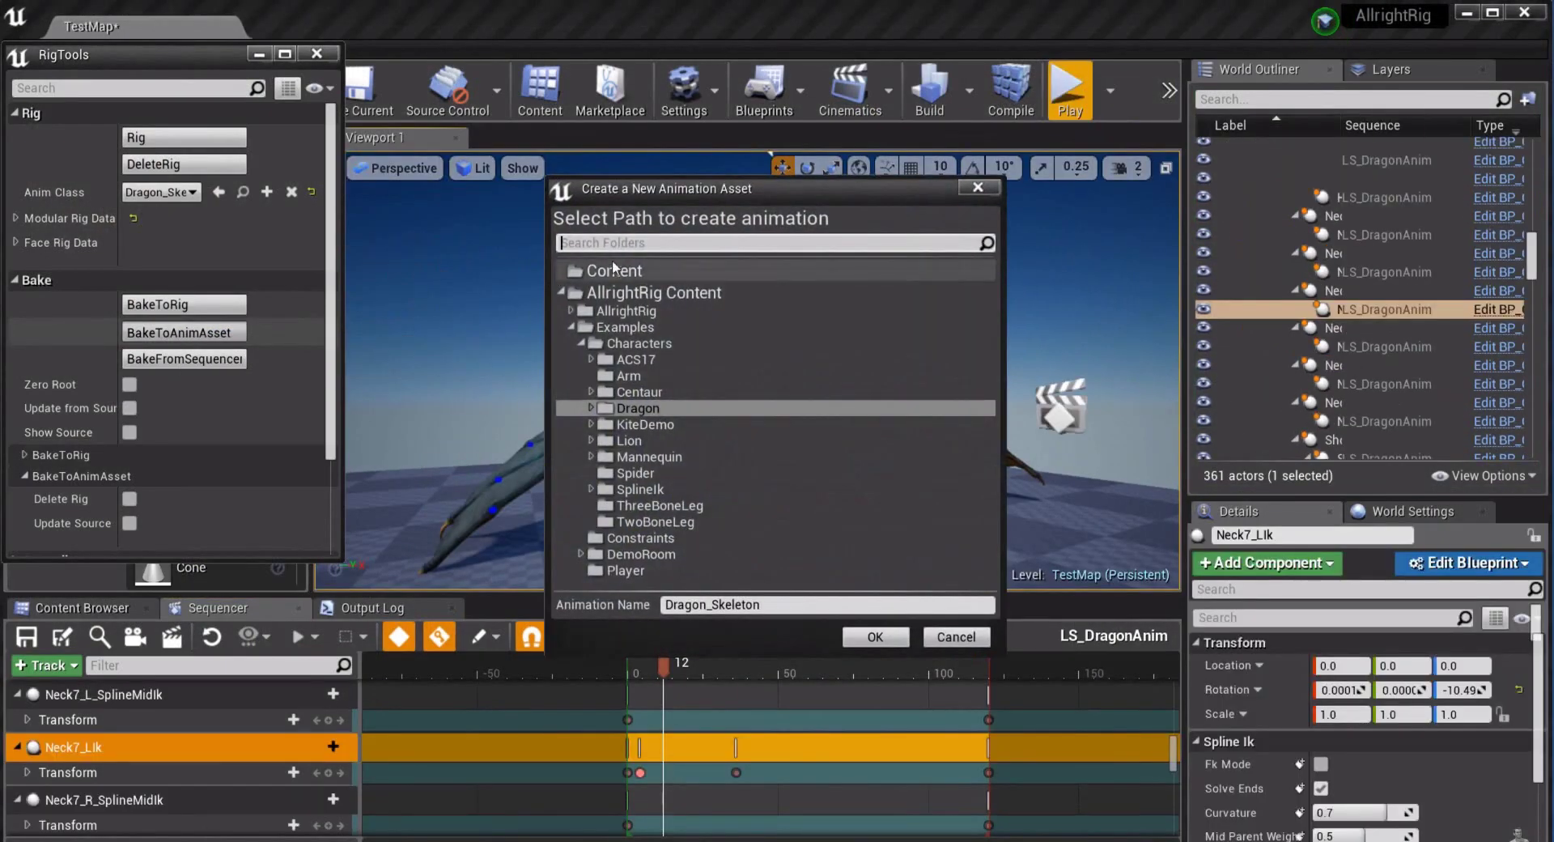
left_click(878, 636)
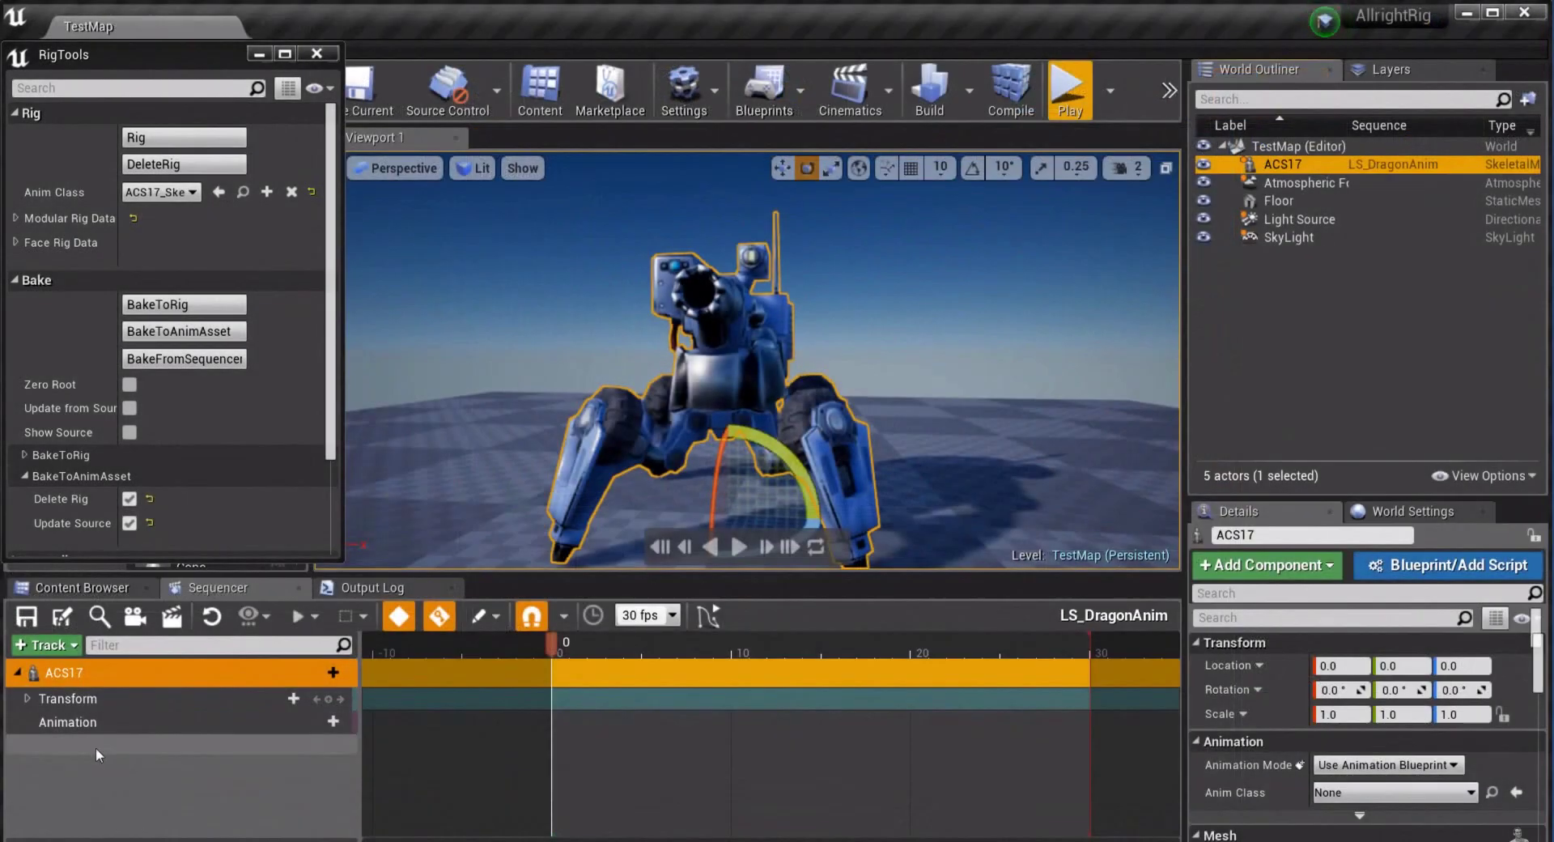
Add the ACS17 walk animation to the robot's track and bake its rig to an asset
left_click(293, 724)
left_click(348, 417)
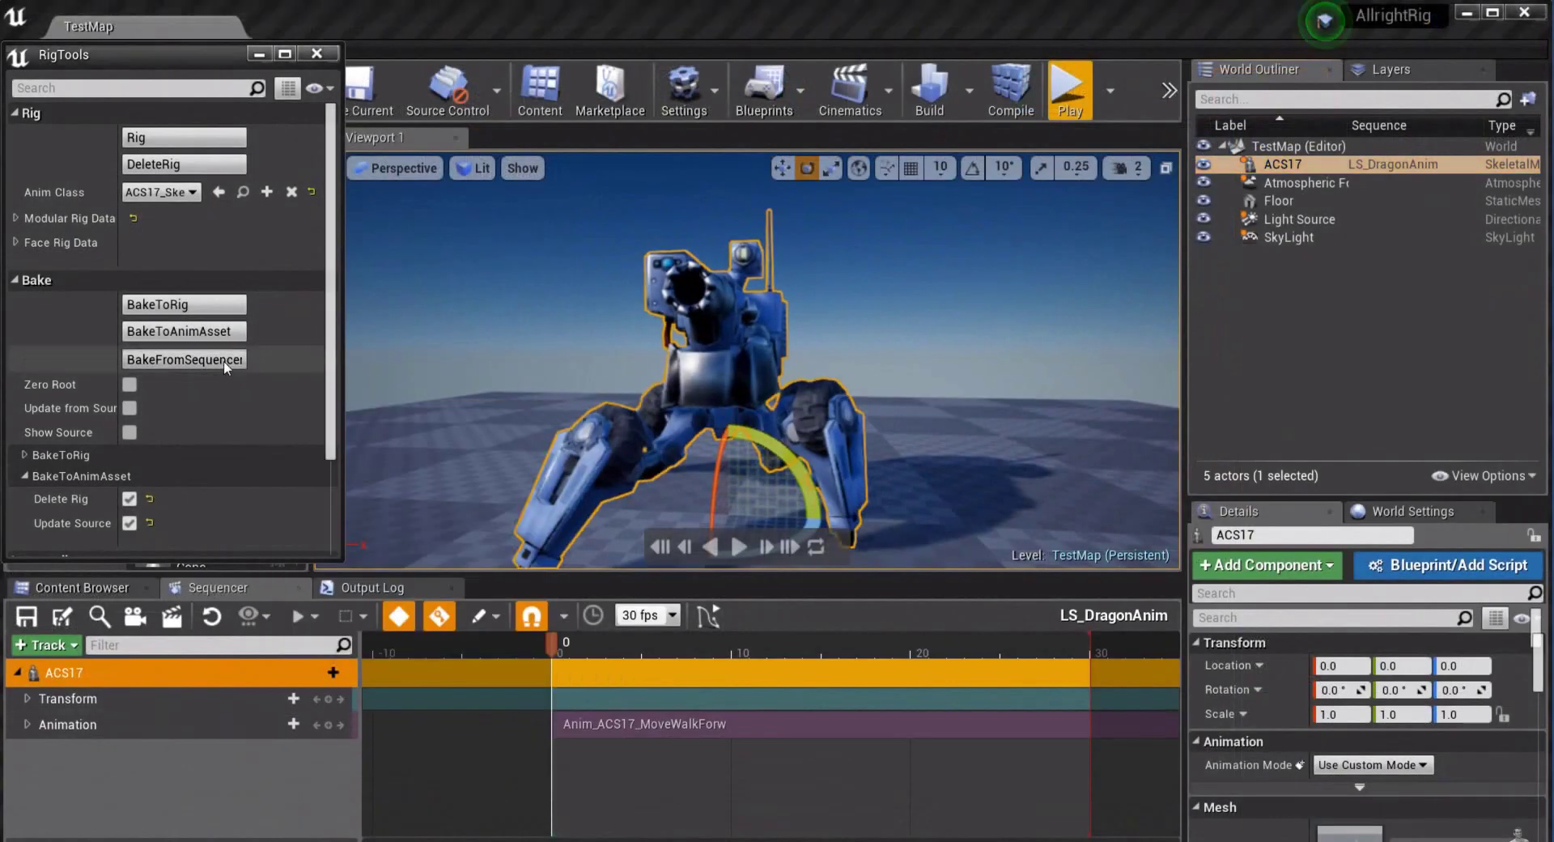
left_click(147, 733)
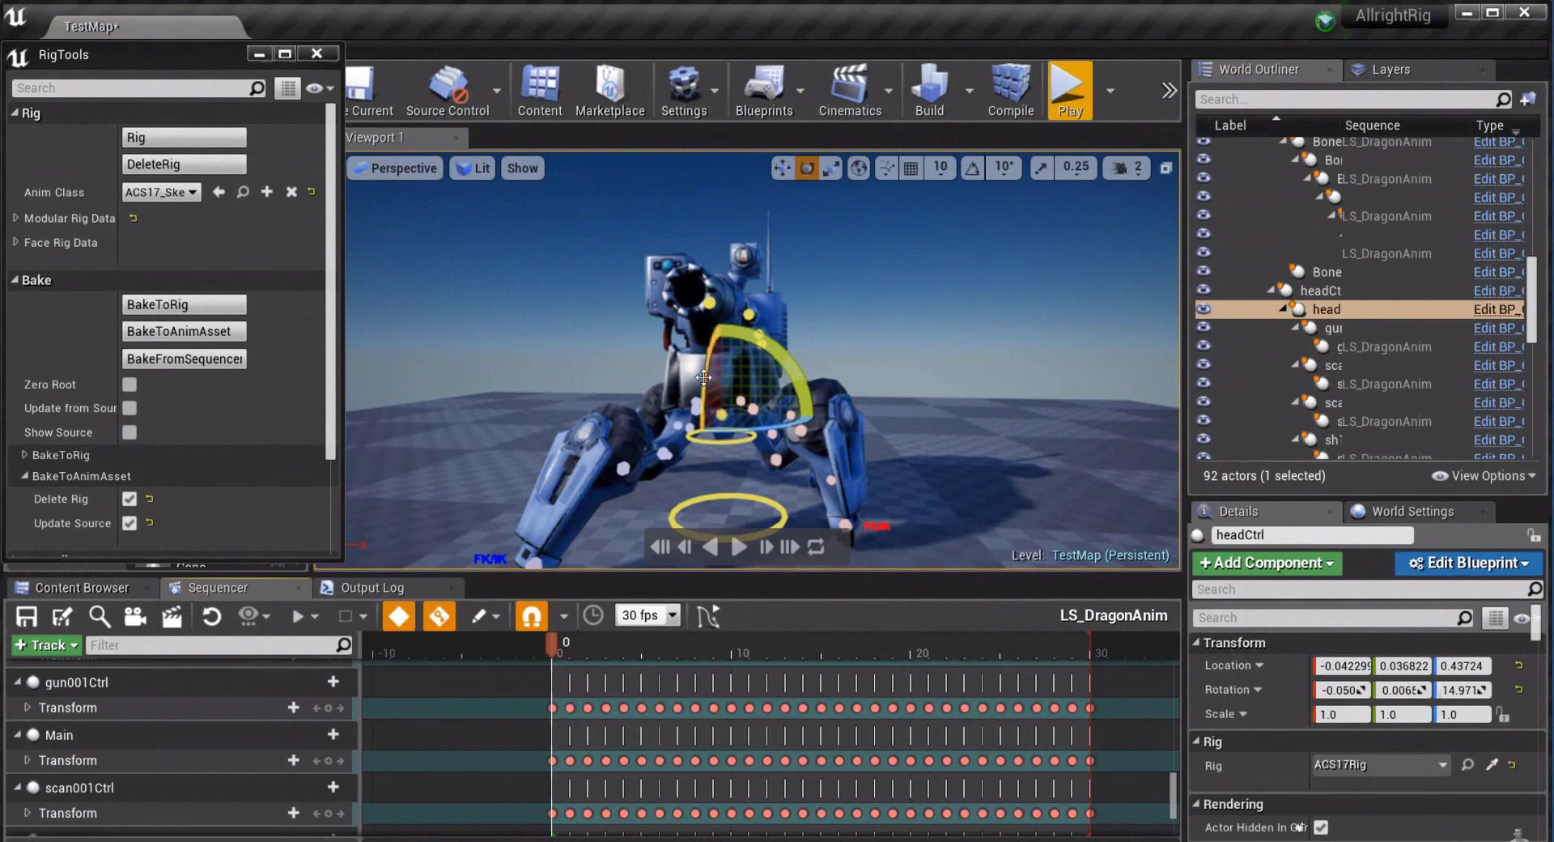
left_click(185, 331)
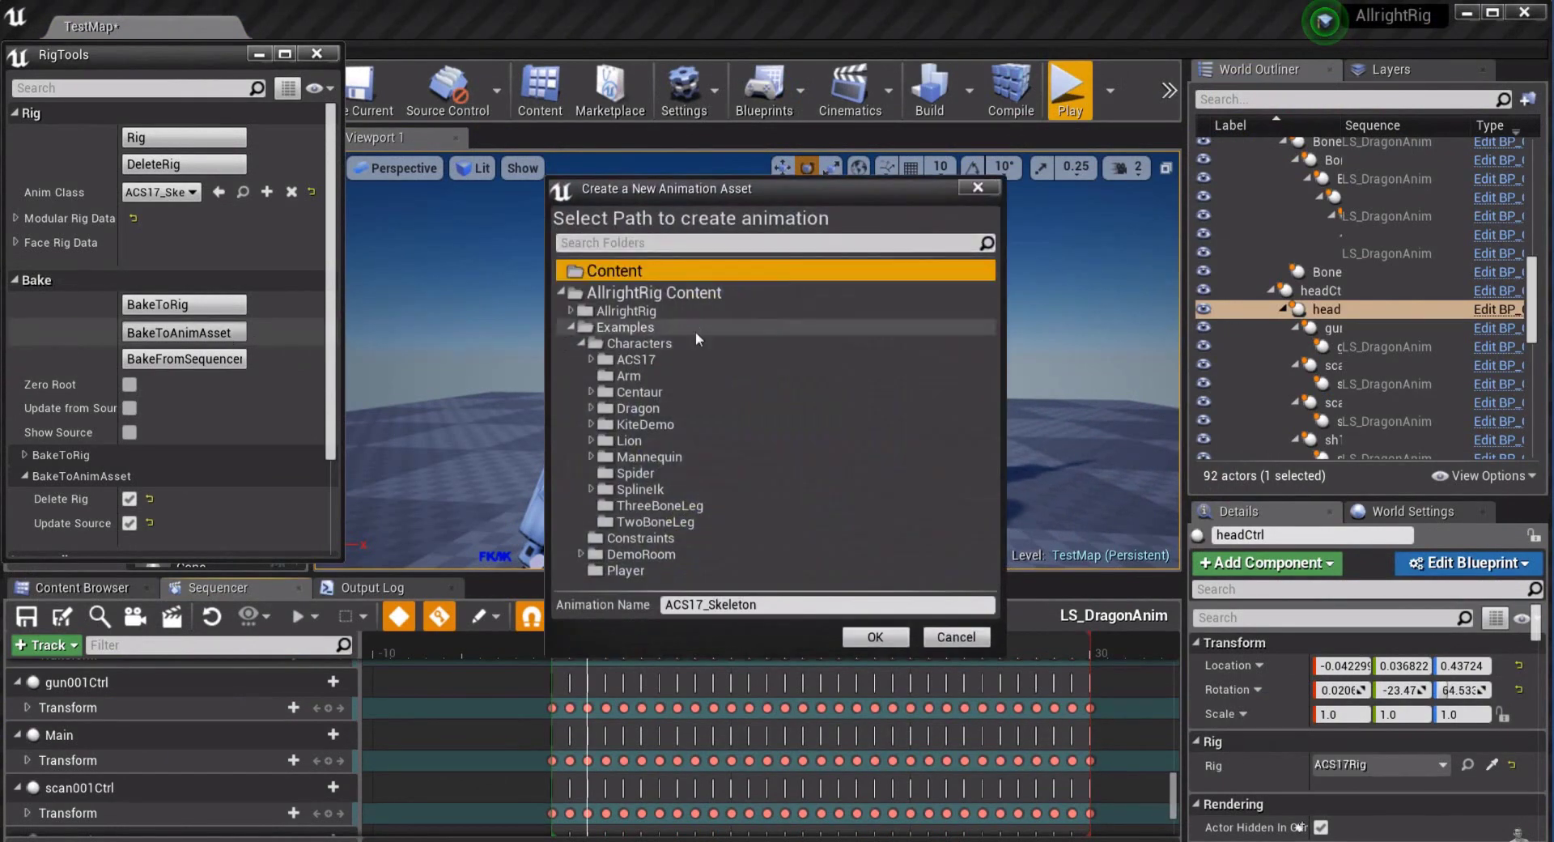
left_click(873, 640)
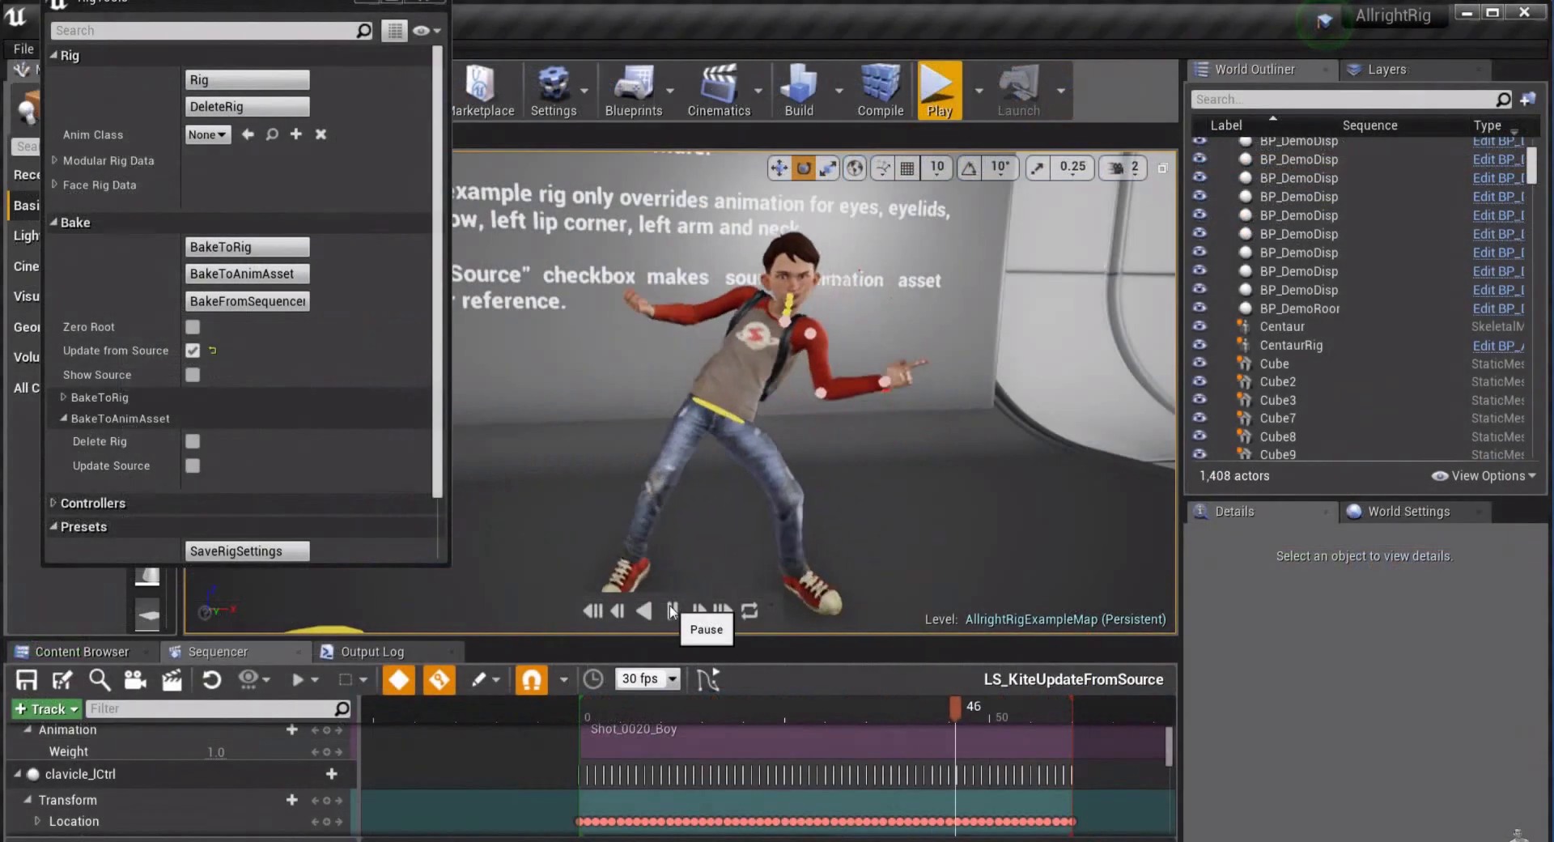
With Update from Source and Show Source on, rotate the boy's lower arm about 19 degrees
left_click(671, 611)
left_click(192, 350)
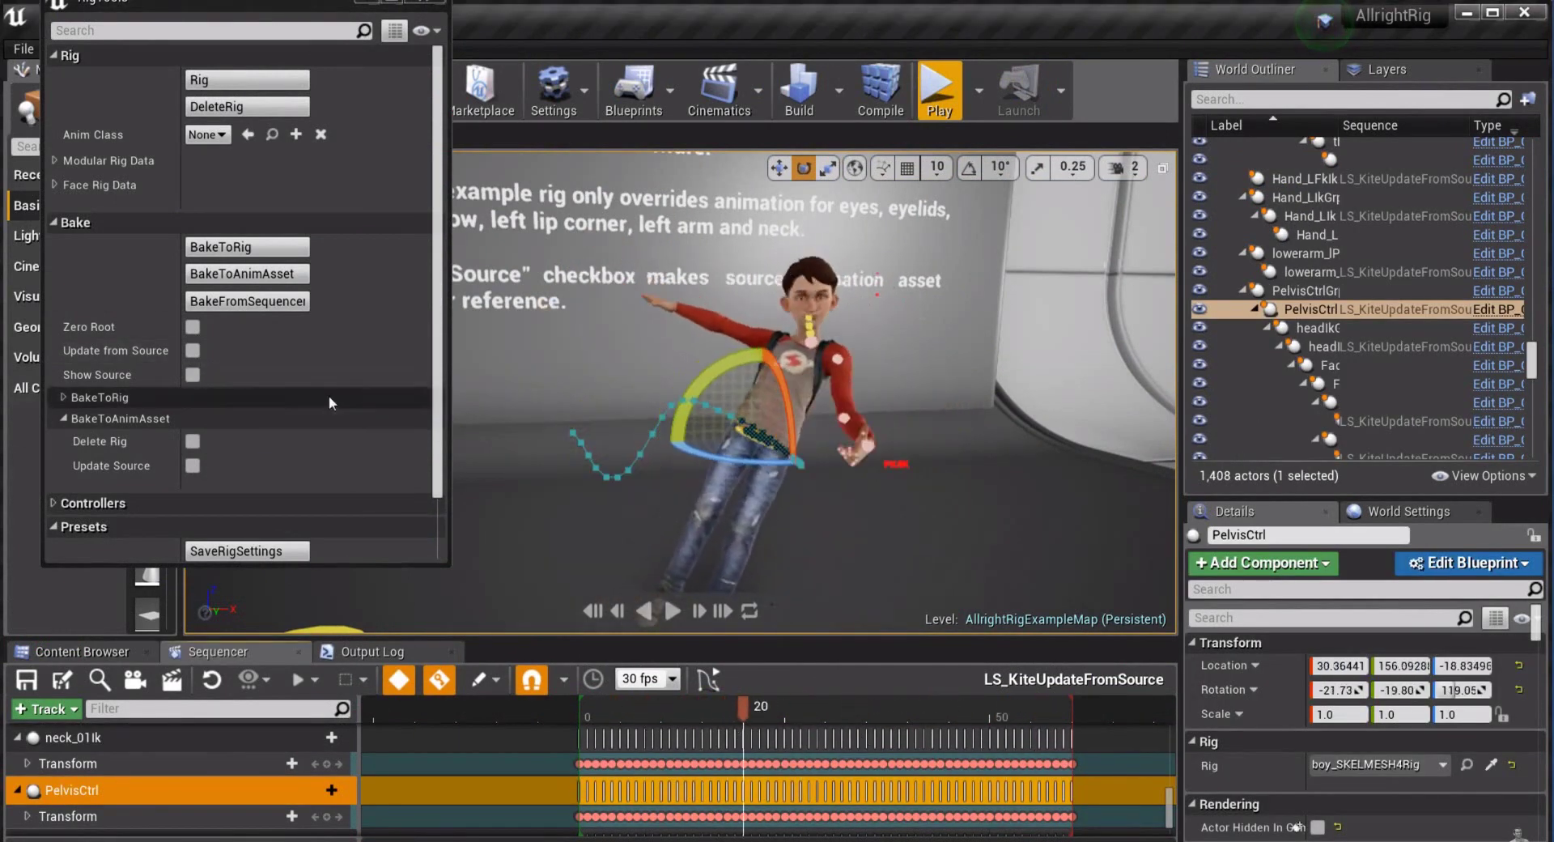
left_click(194, 351)
left_click(193, 374)
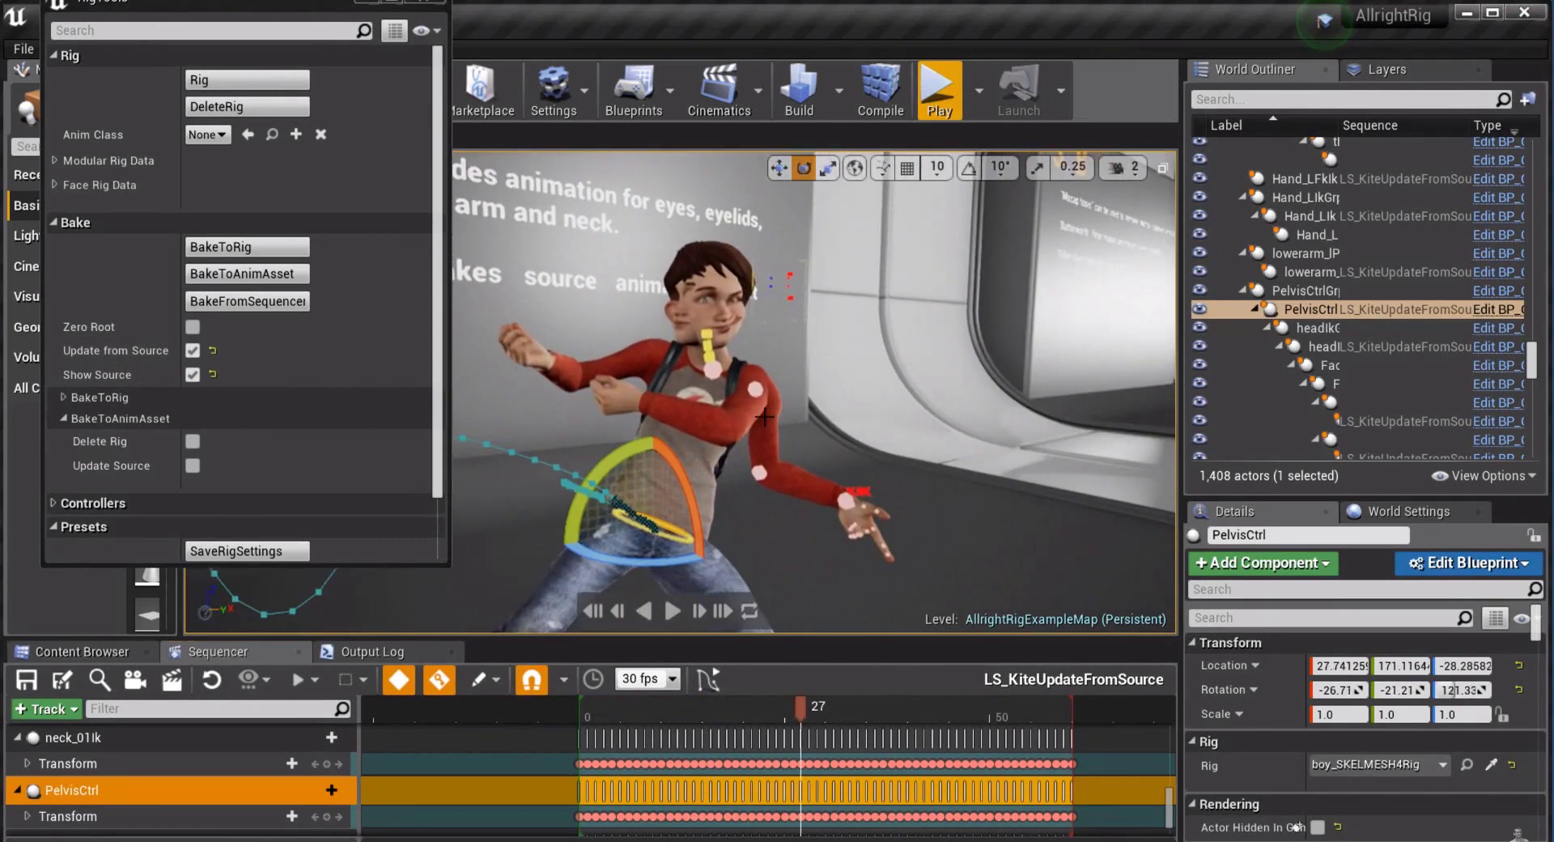
left_click(794, 469)
left_click_drag(753, 392, 784, 387)
left_click_drag(801, 709, 899, 707)
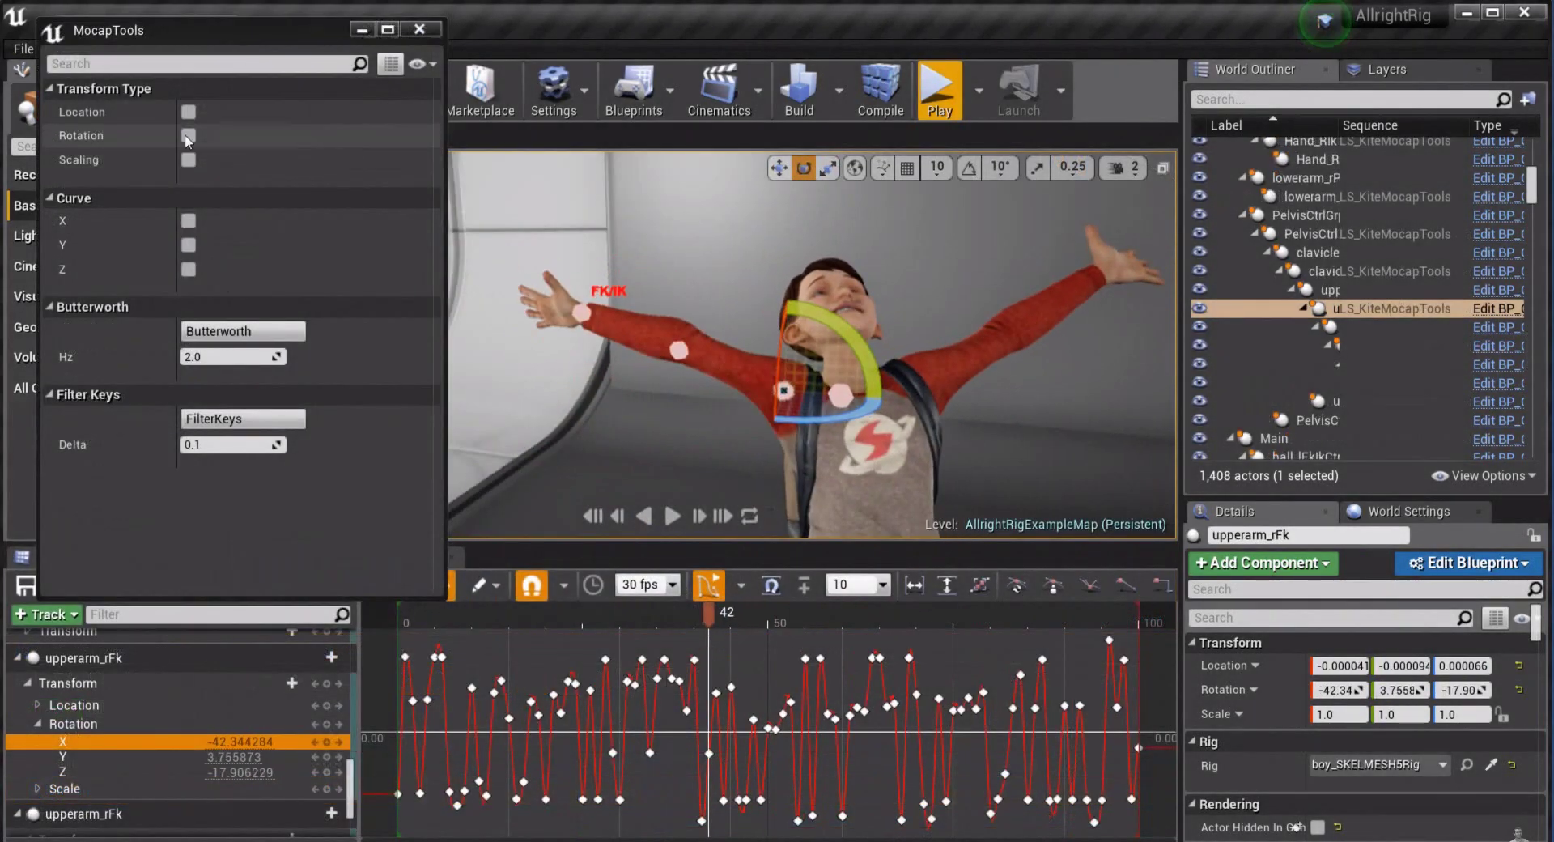
Filter the X rotation keys of upperarm_rFk to flatten them, then select the Y curve
left_click(189, 135)
left_click(188, 221)
left_click(252, 419)
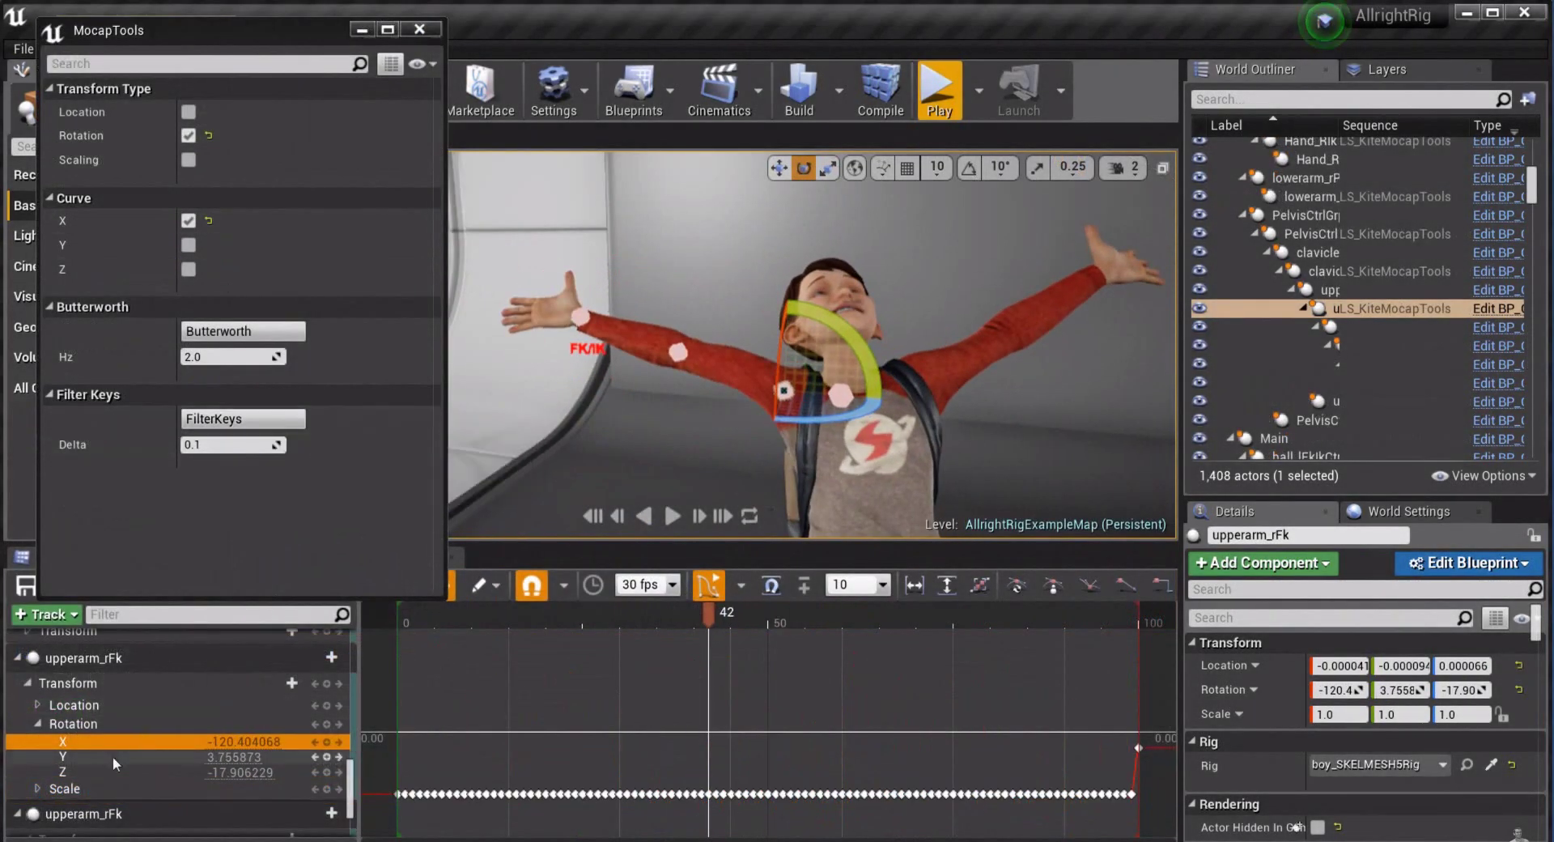
left_click(117, 756)
left_click(188, 220)
left_click(188, 244)
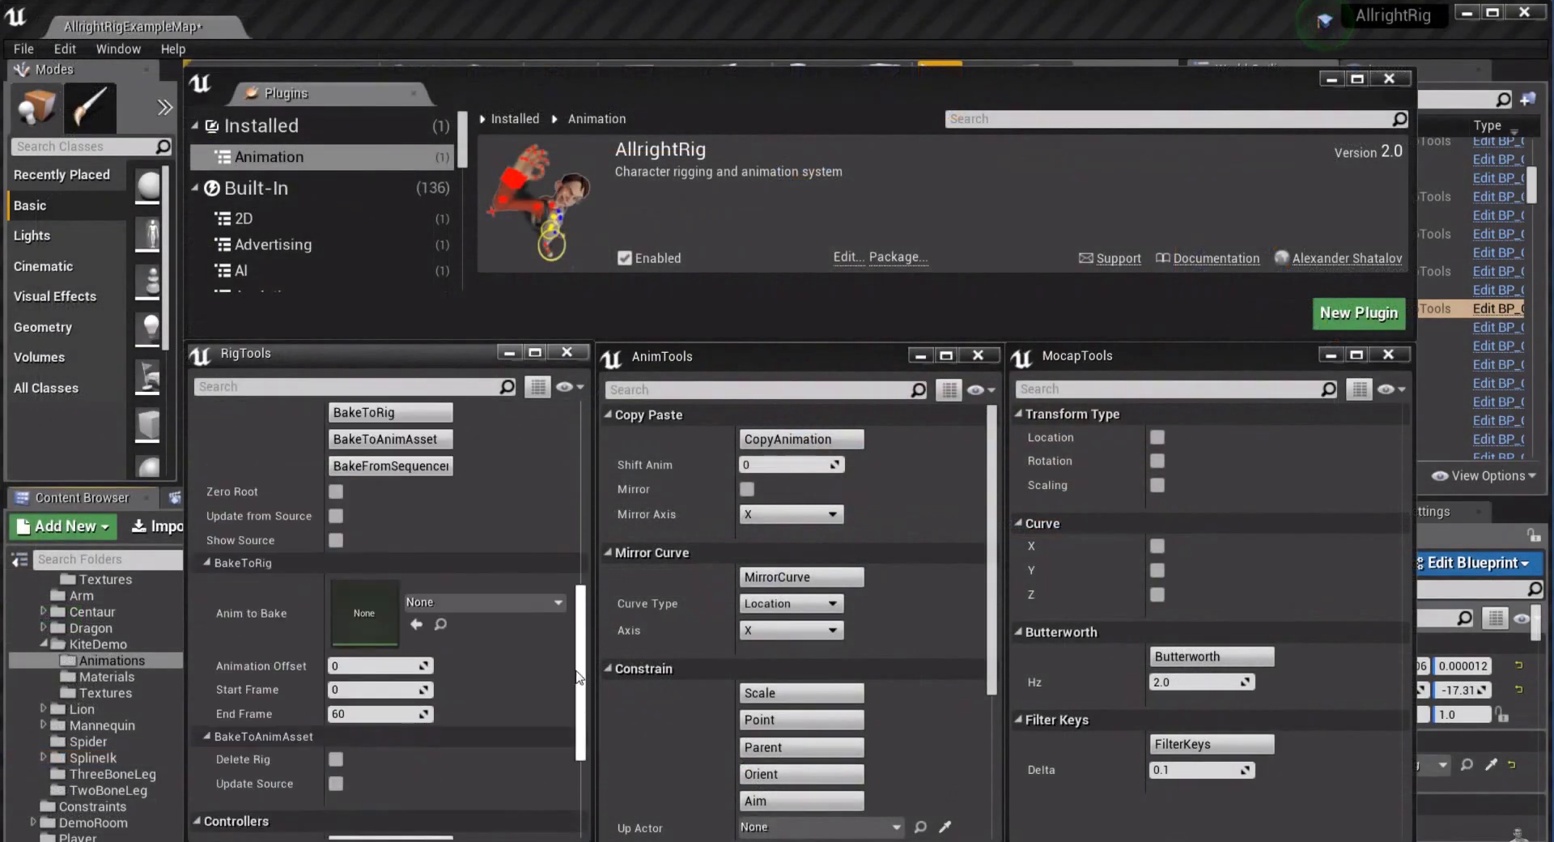
Browse AllrightRig's Editor and Name action categories plus the Controller and Fk Hierarchy Rig macros
scroll(579, 676, "up", 5)
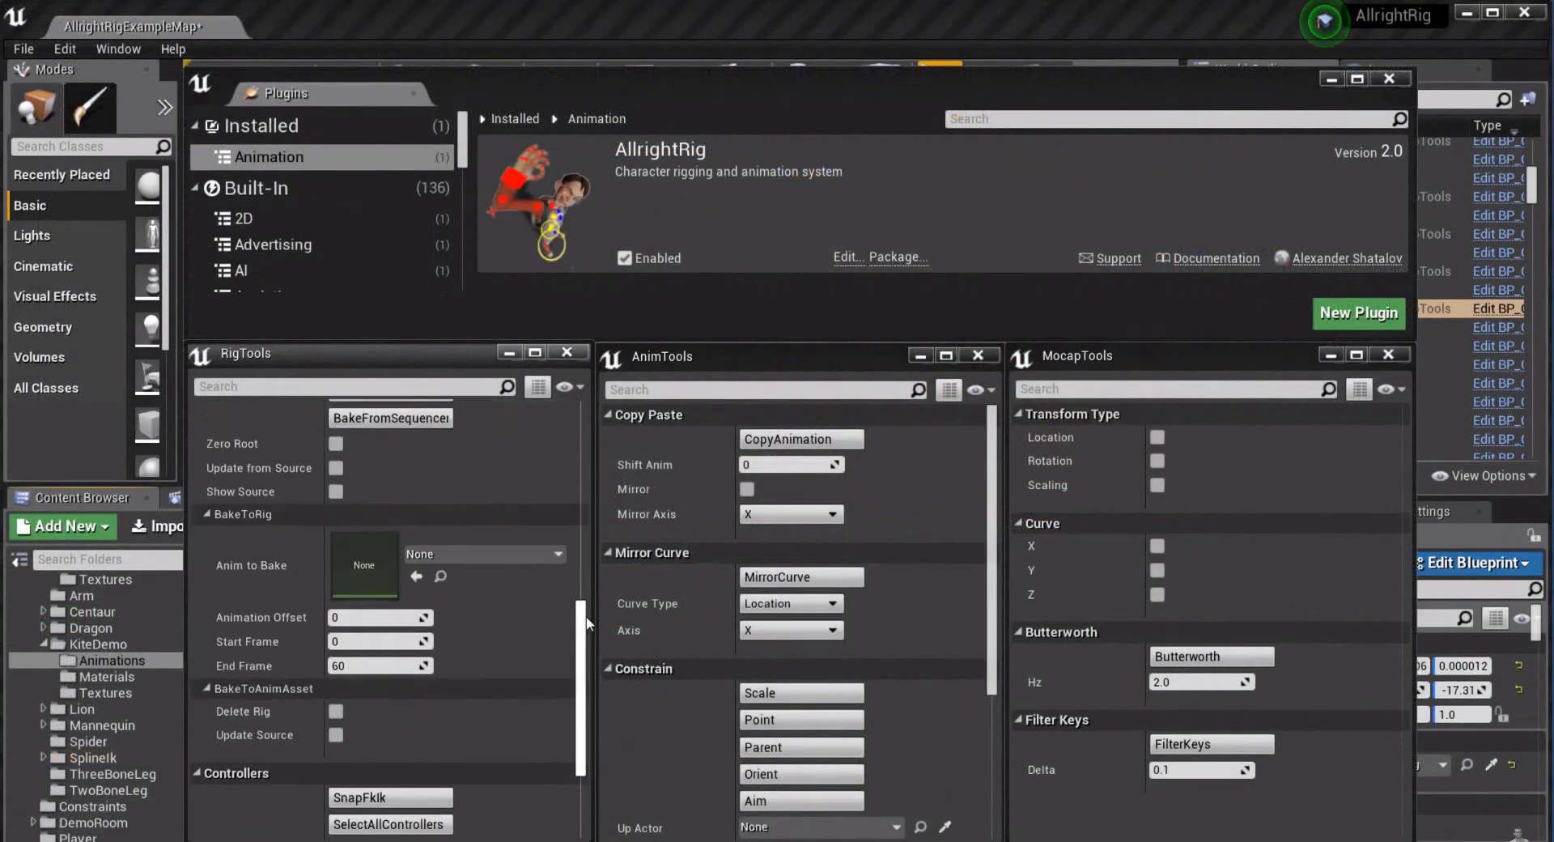
left_click_drag(989, 595, 999, 740)
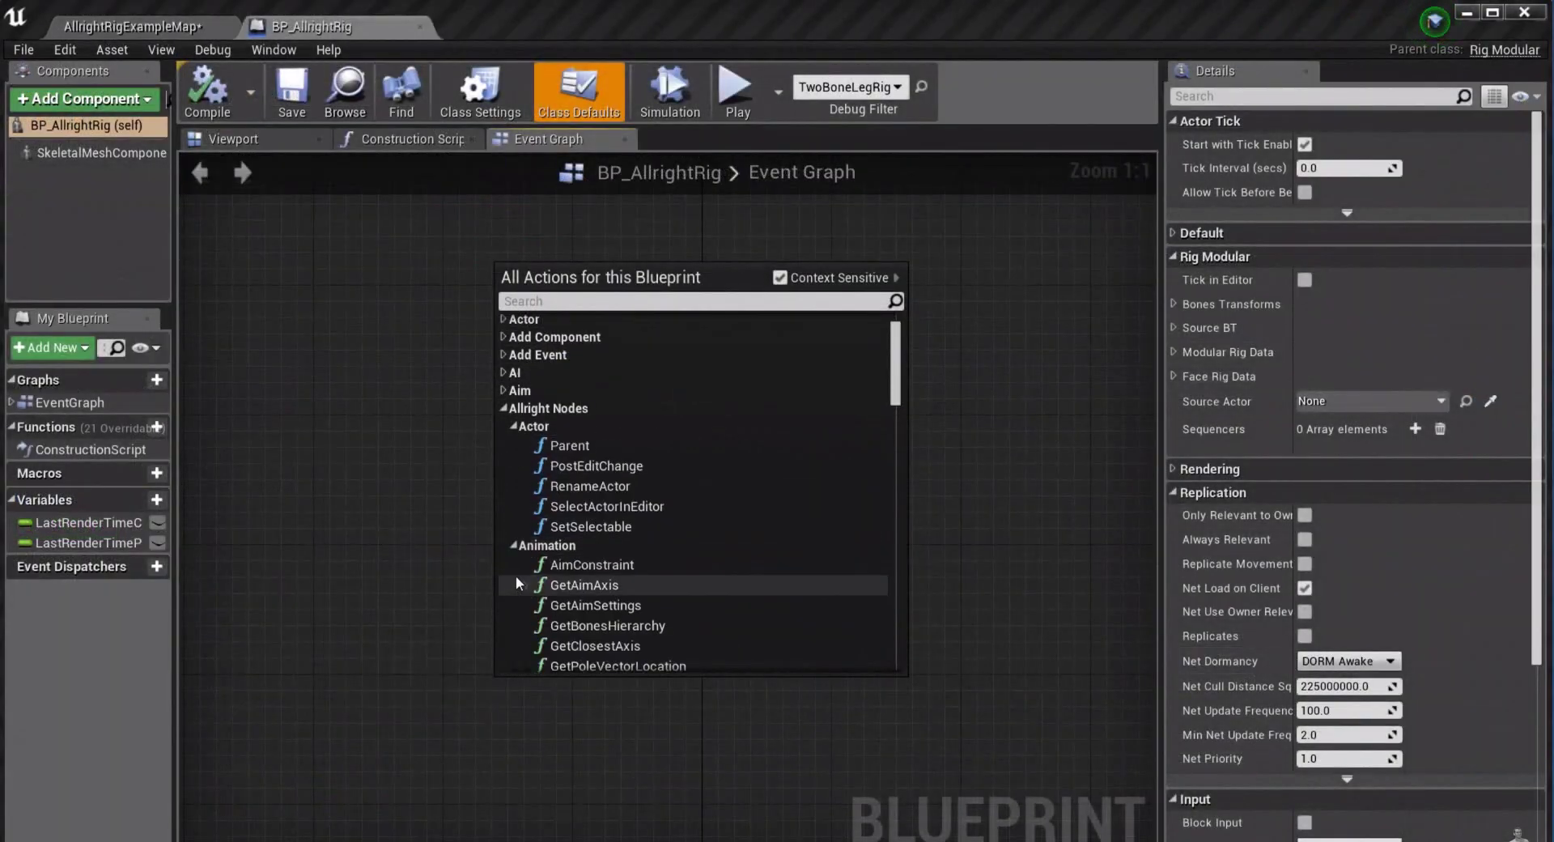
scroll(517, 575, "down", 5)
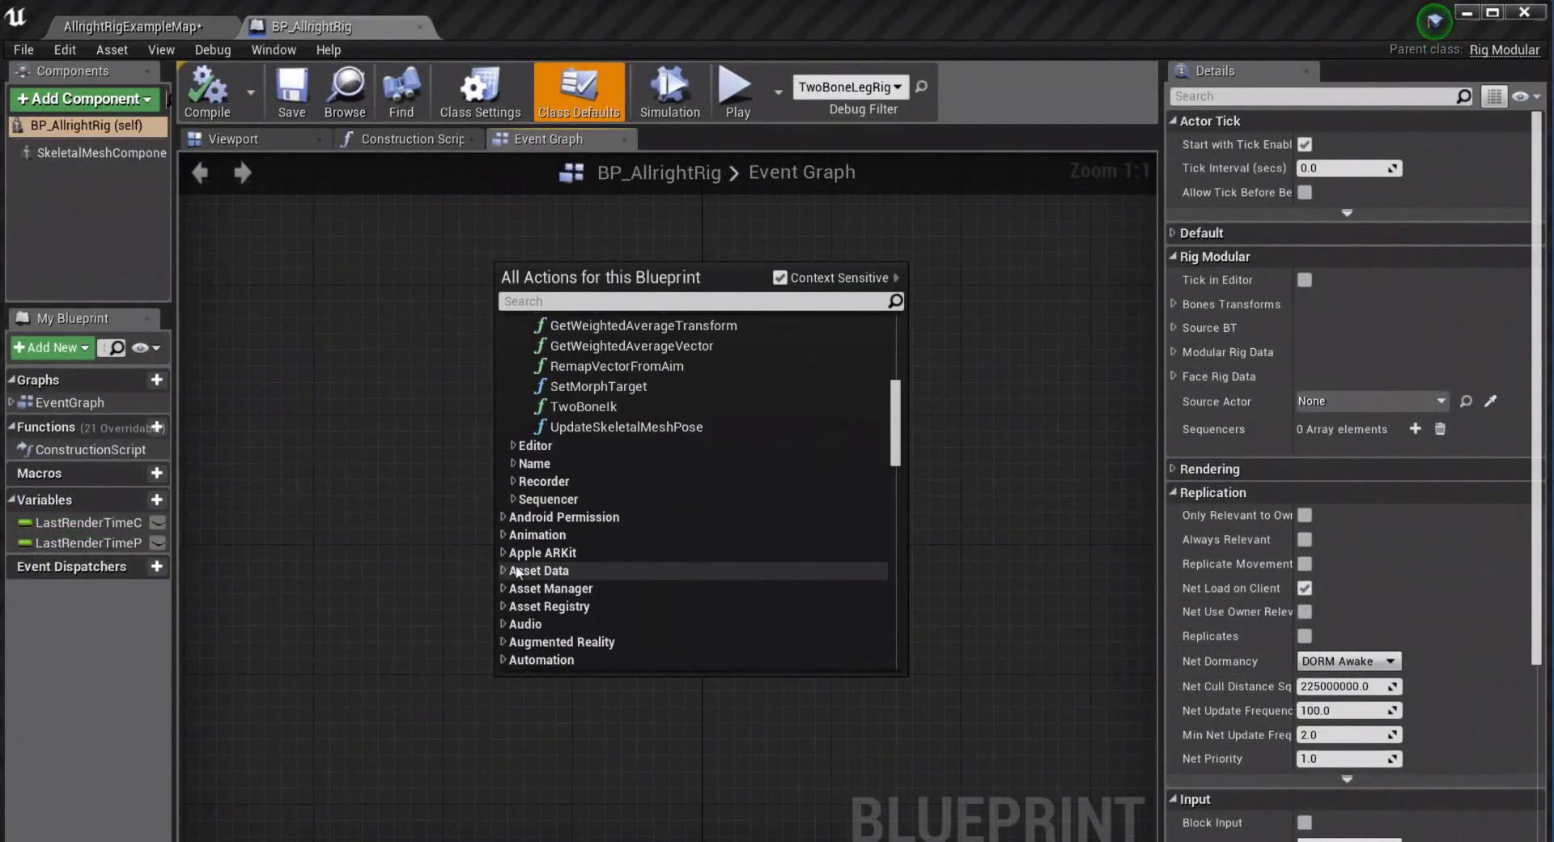
left_click(513, 445)
scroll(514, 449, "down", 3)
left_click(513, 454)
scroll(515, 467, "down", 2)
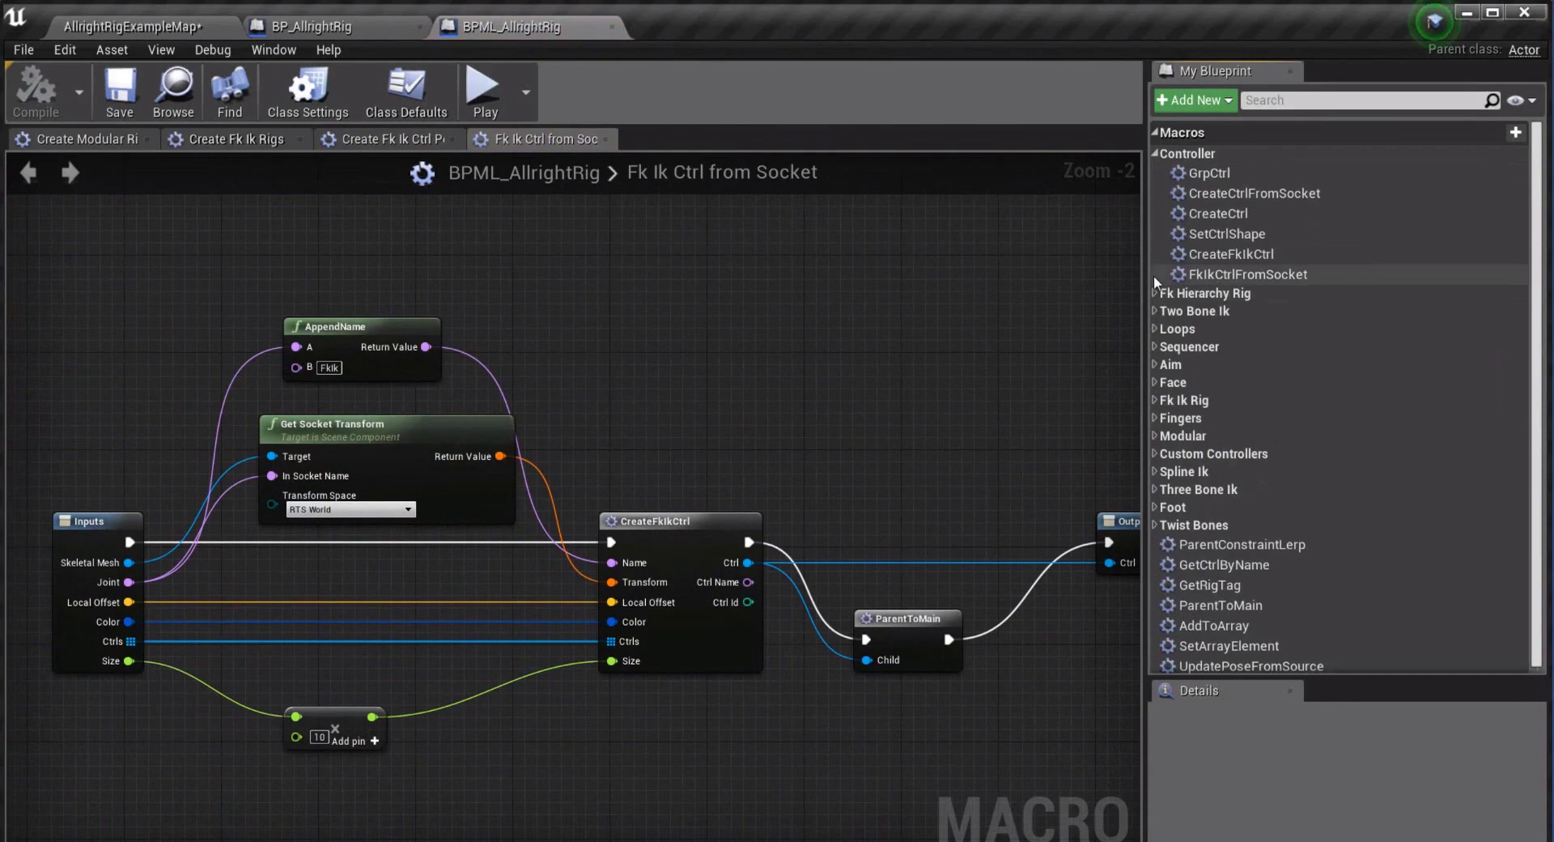
left_click(1155, 293)
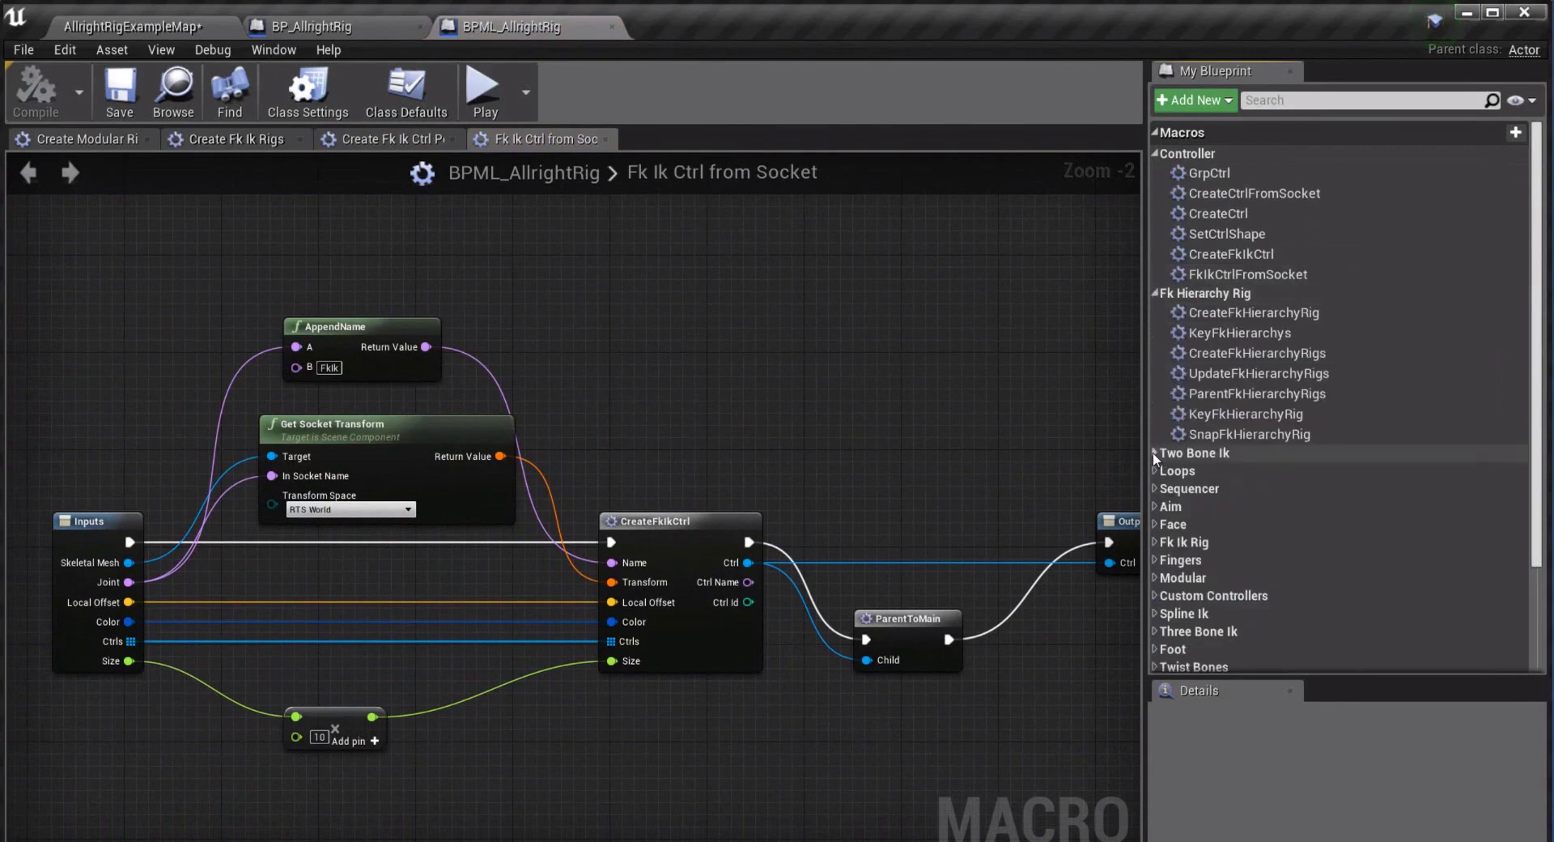
left_click(1154, 541)
left_click(1163, 424)
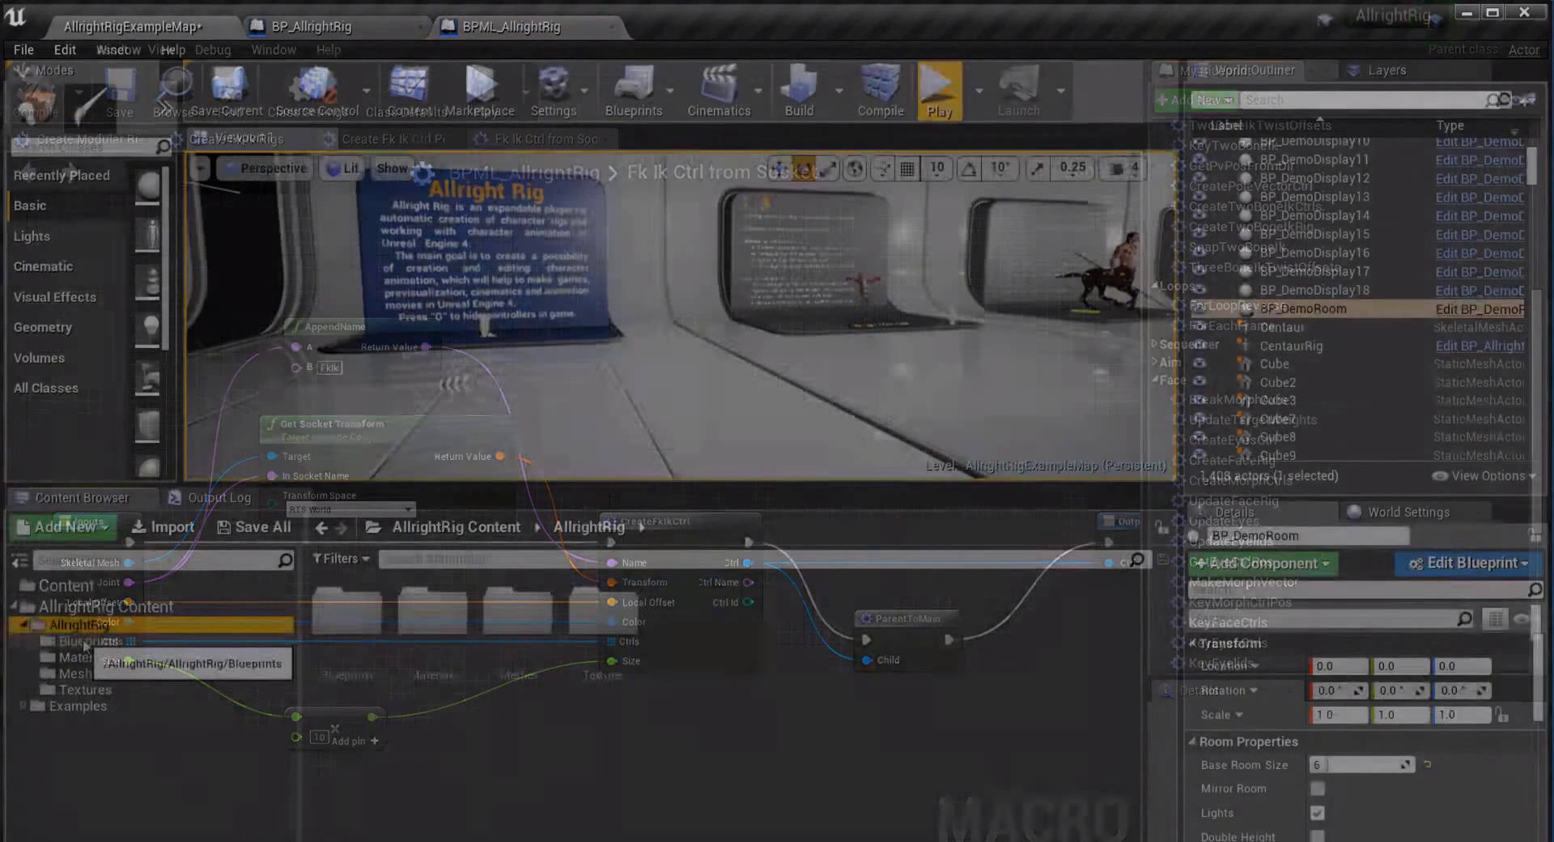
Look through AllrightRig's Blueprints, Materials, Meshes and Textures folders, then open Examples > Characters > ACS17
left_click(85, 641)
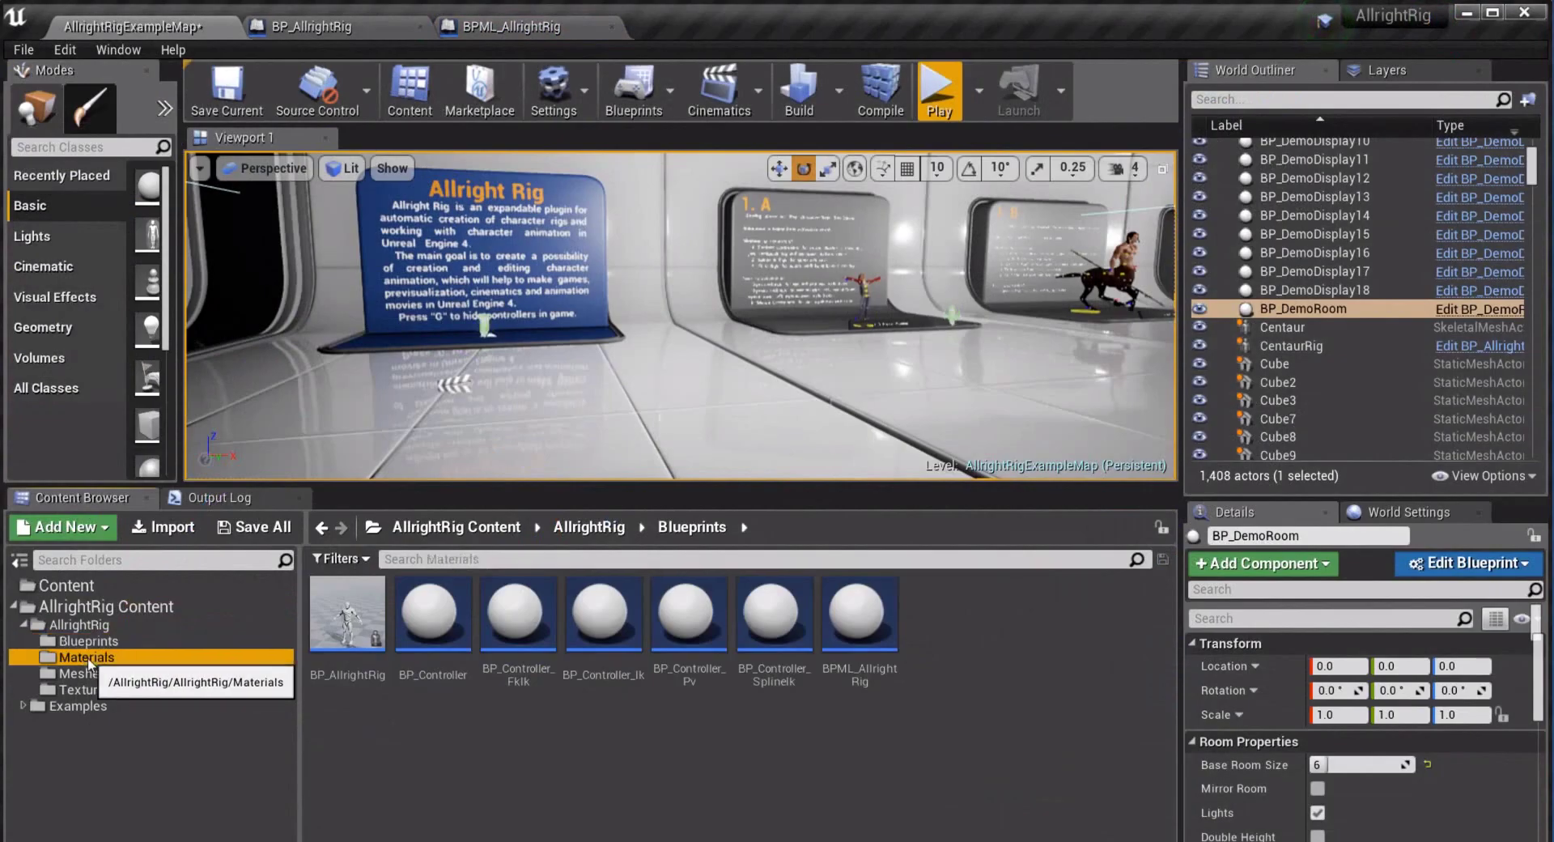
left_click(86, 657)
left_click(81, 673)
left_click(81, 689)
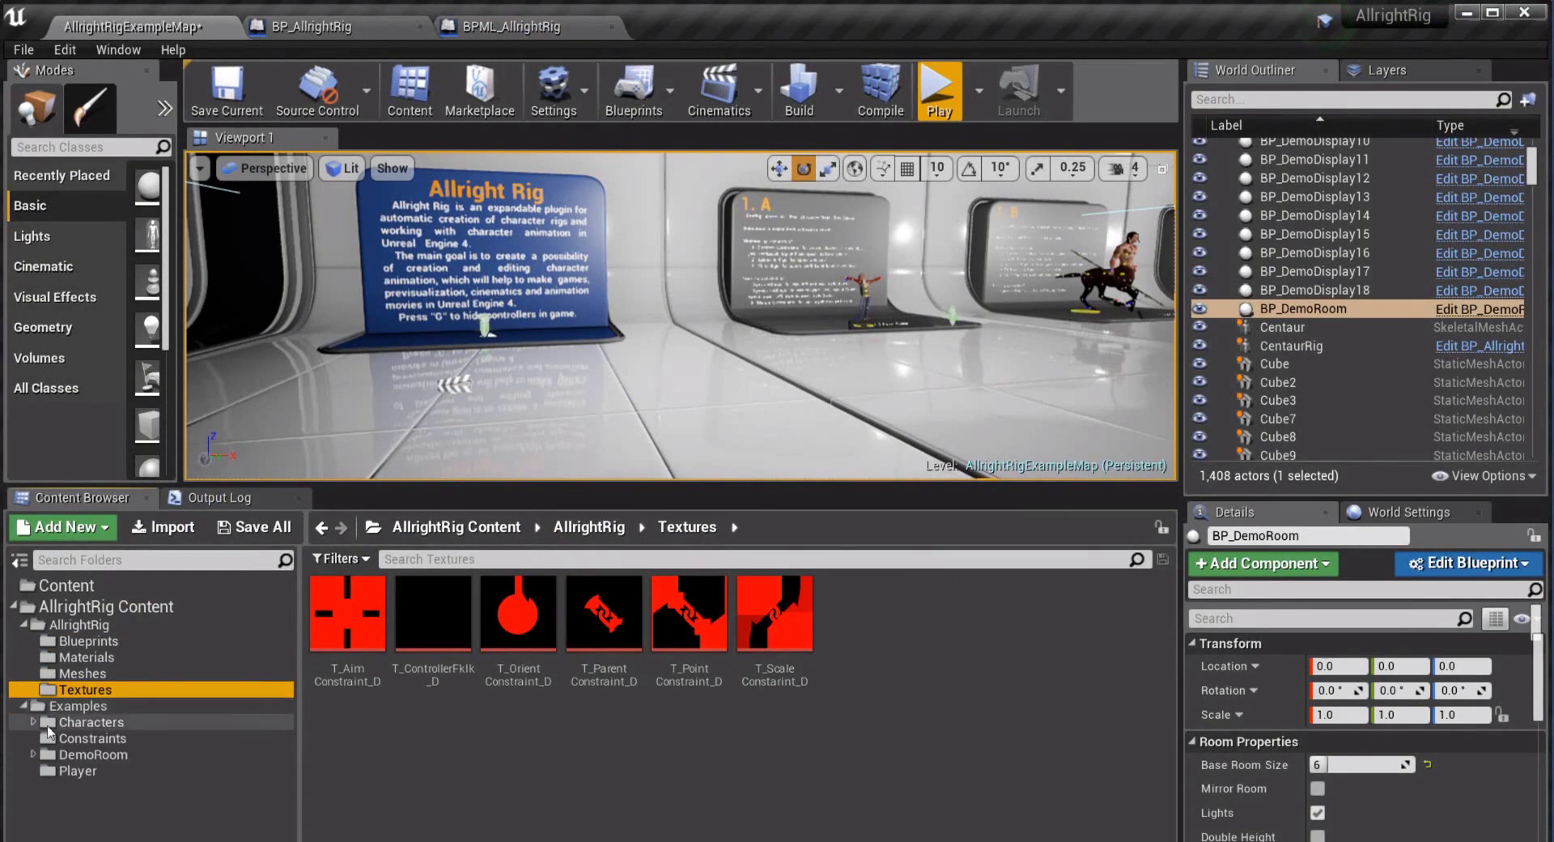
left_click(51, 725)
double_click(348, 616)
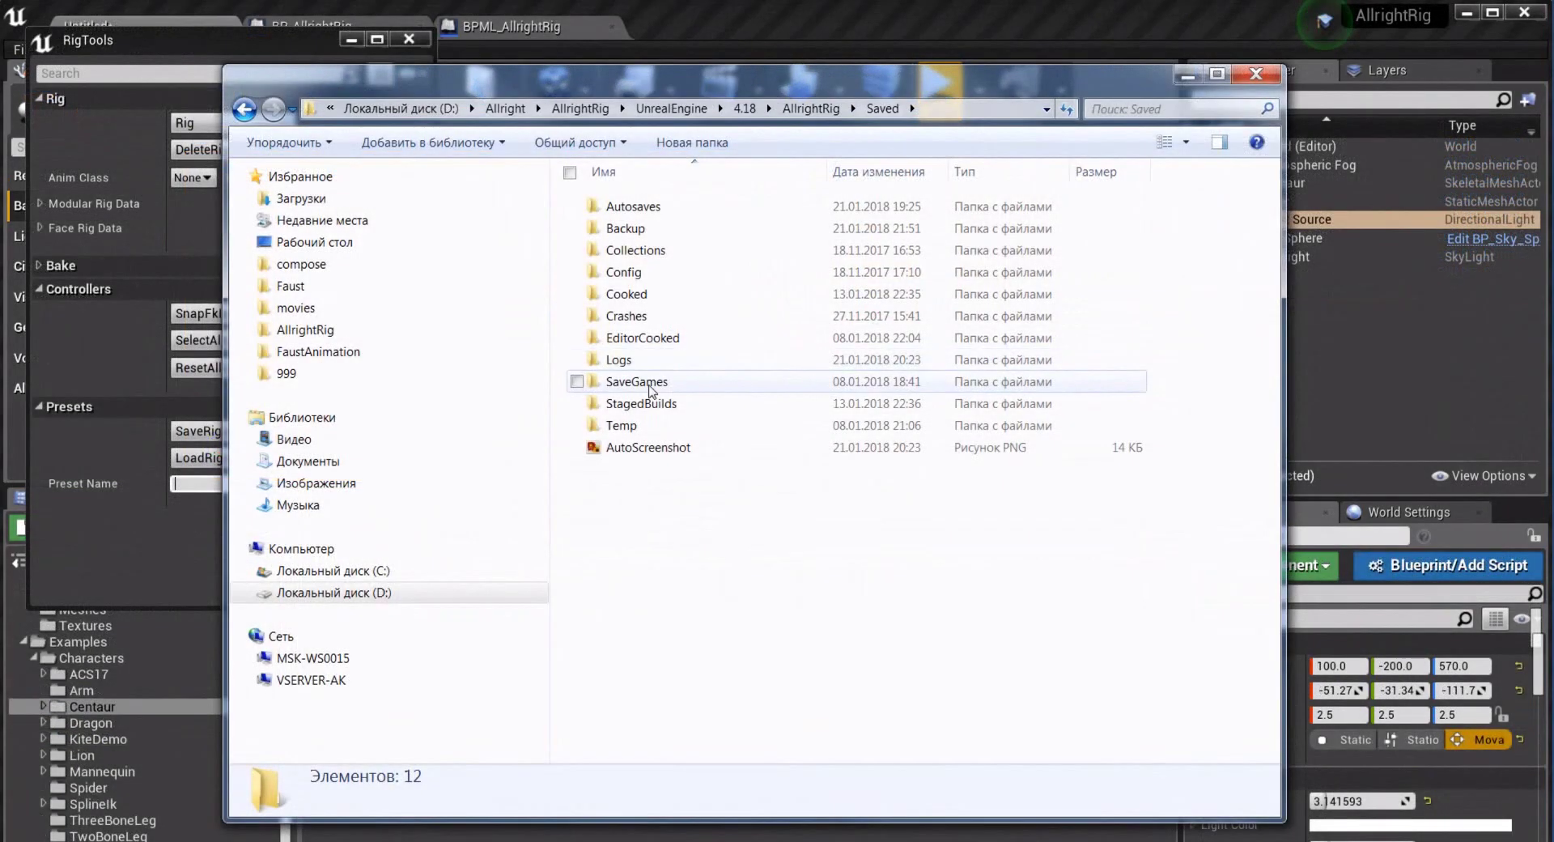
double_click(652, 395)
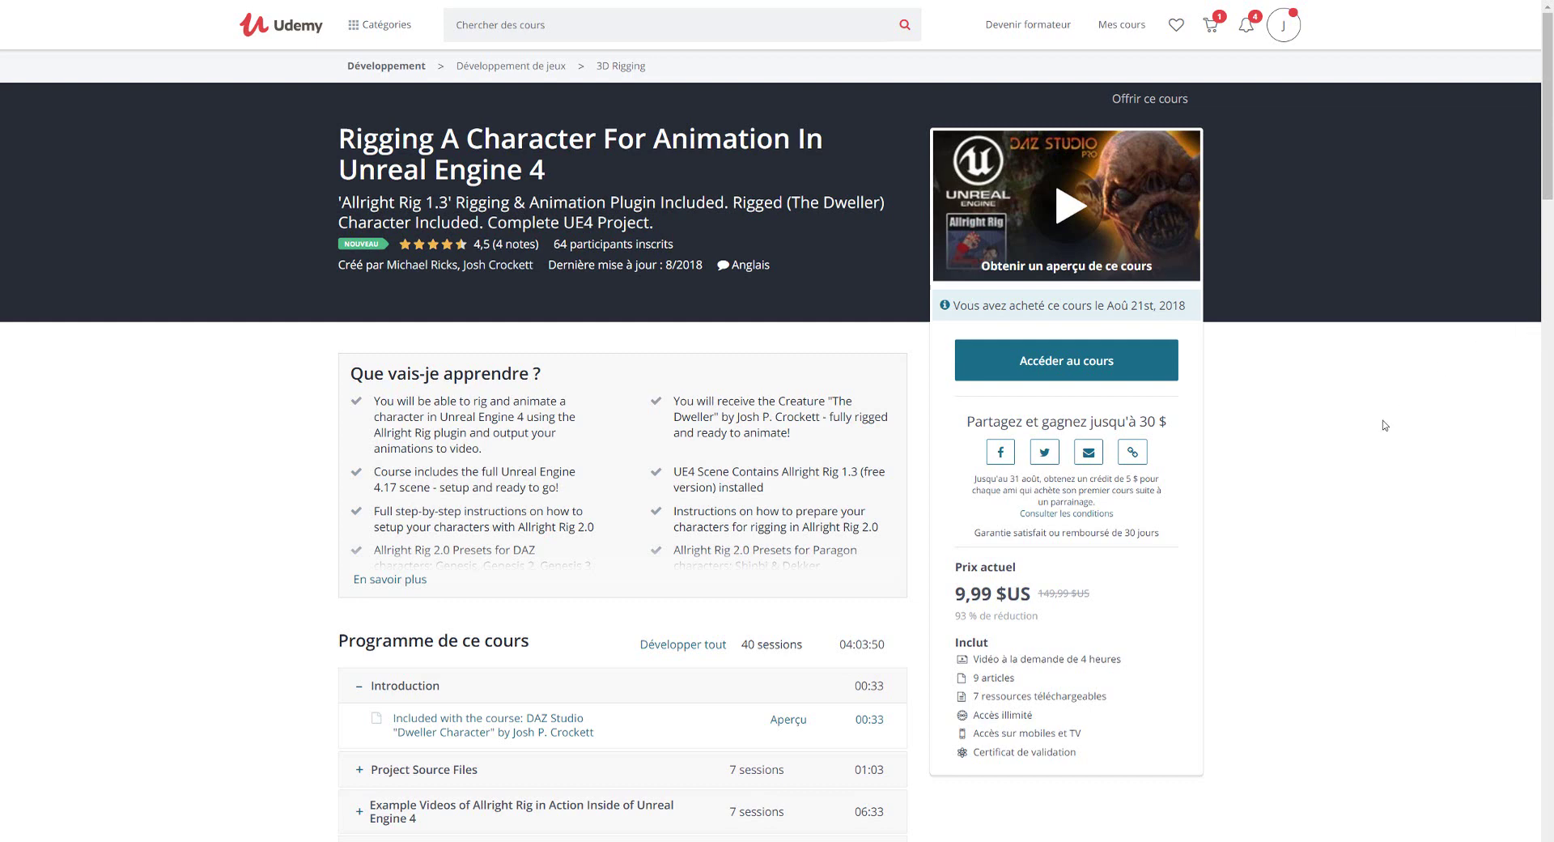
Scroll the Udemy course page down to the Programme de ce cours and Description sections
scroll(1384, 425, "down", 5)
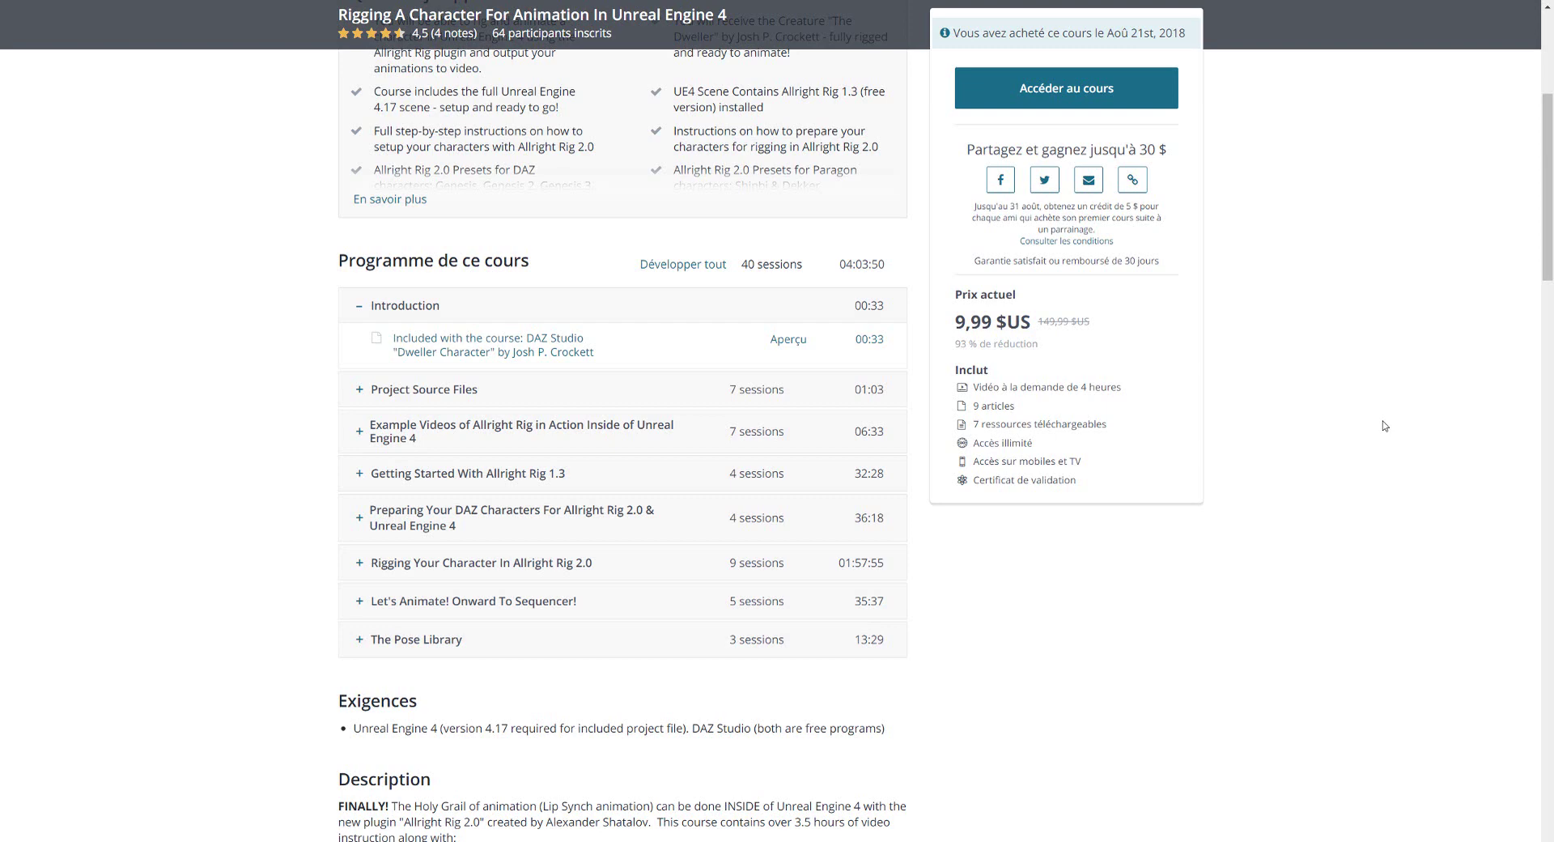
scroll(1385, 425, "down", 2)
scroll(1385, 425, "down", 1)
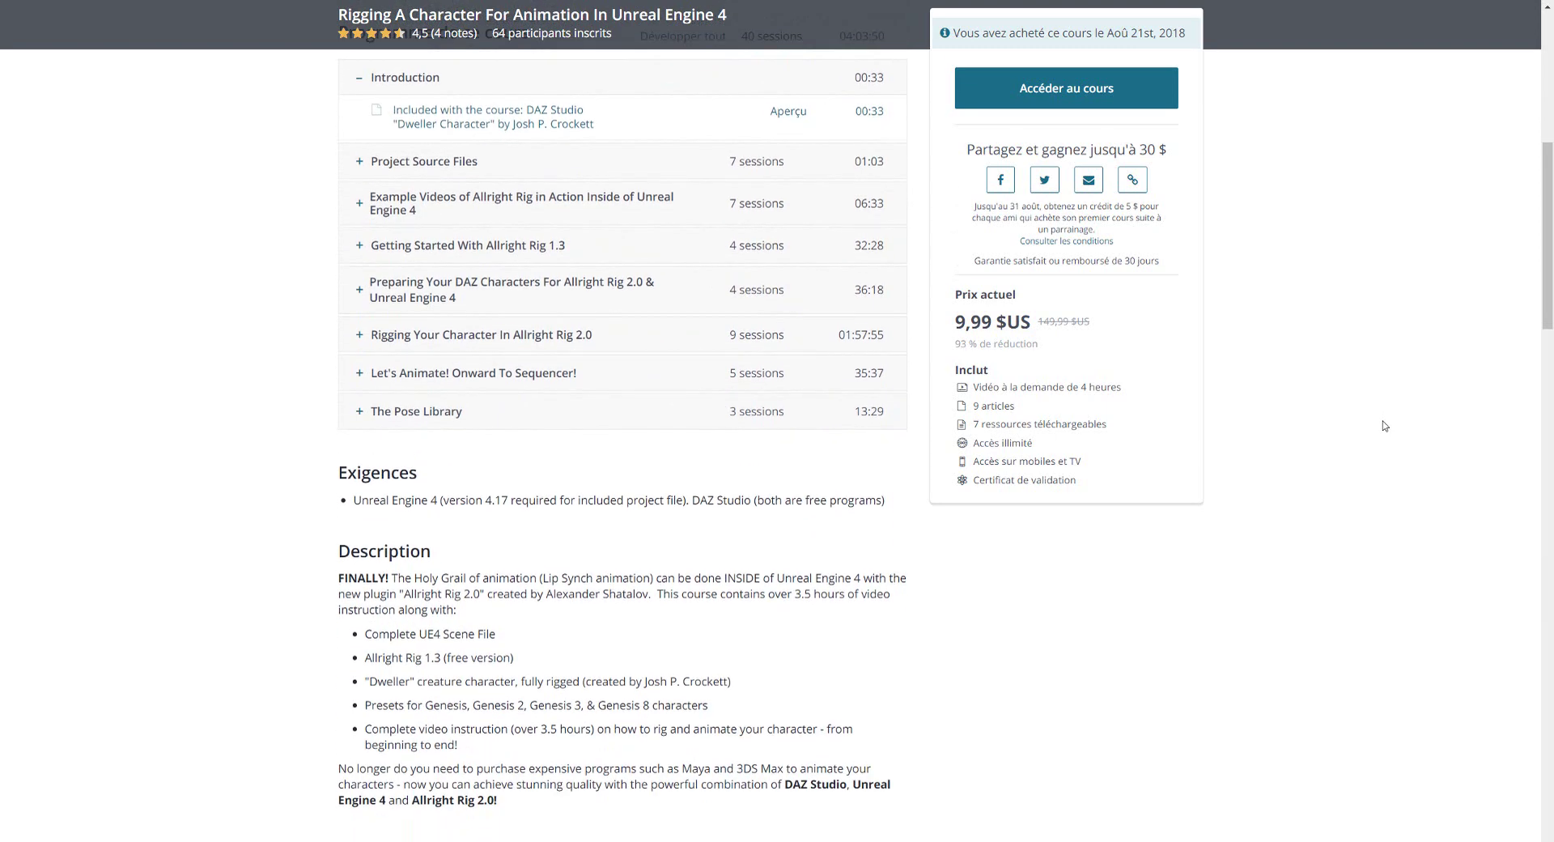
scroll(1385, 425, "down", 1)
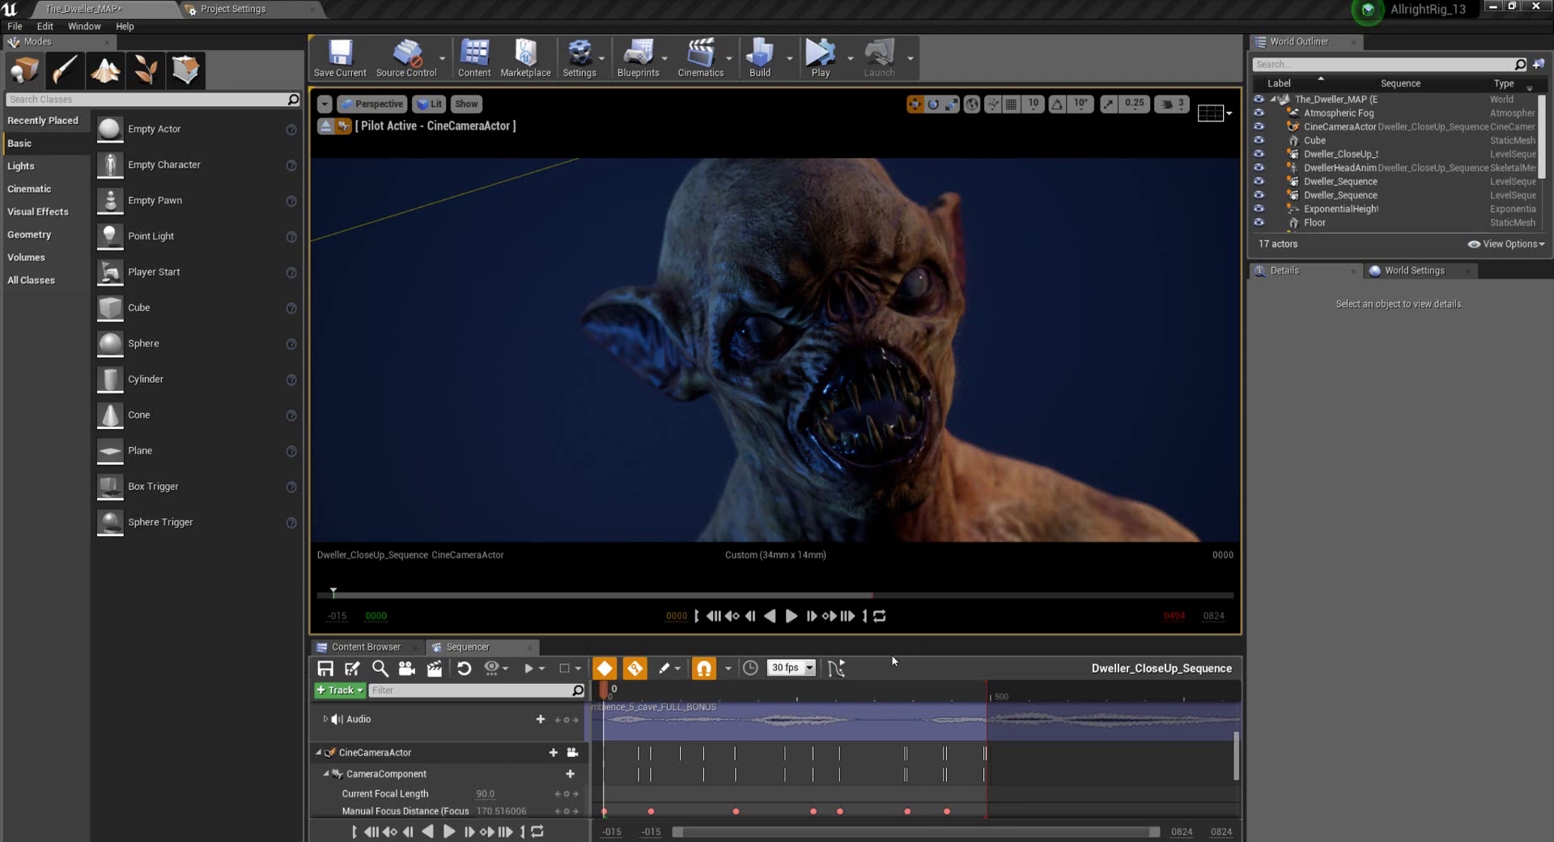
Play the Dweller_CloseUp_Sequence, then the Manny_Sequence, in the Sequencer
left_click(791, 616)
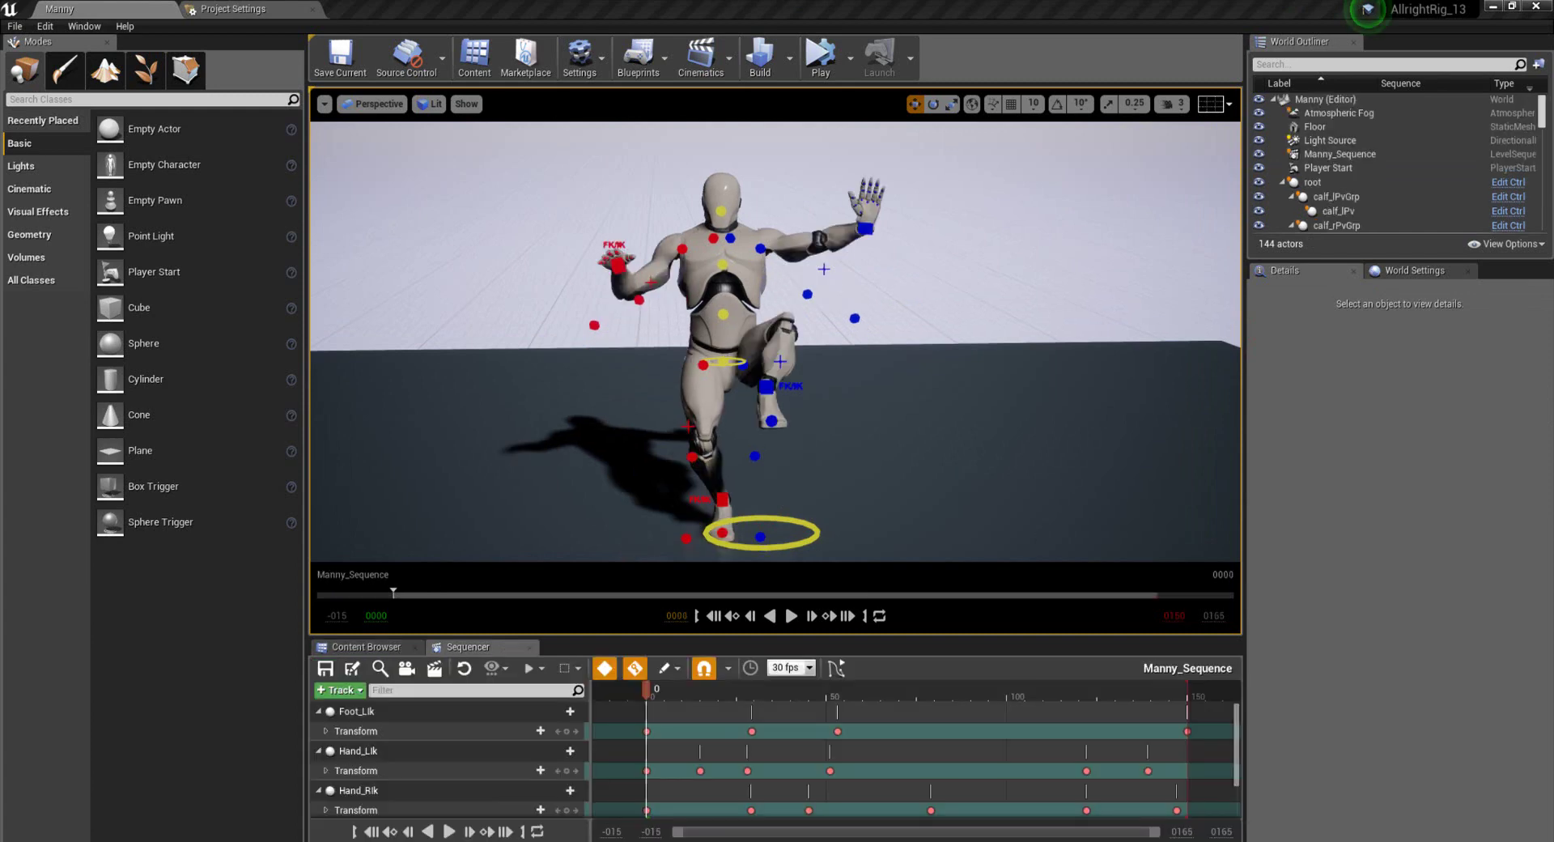
left_click(792, 616)
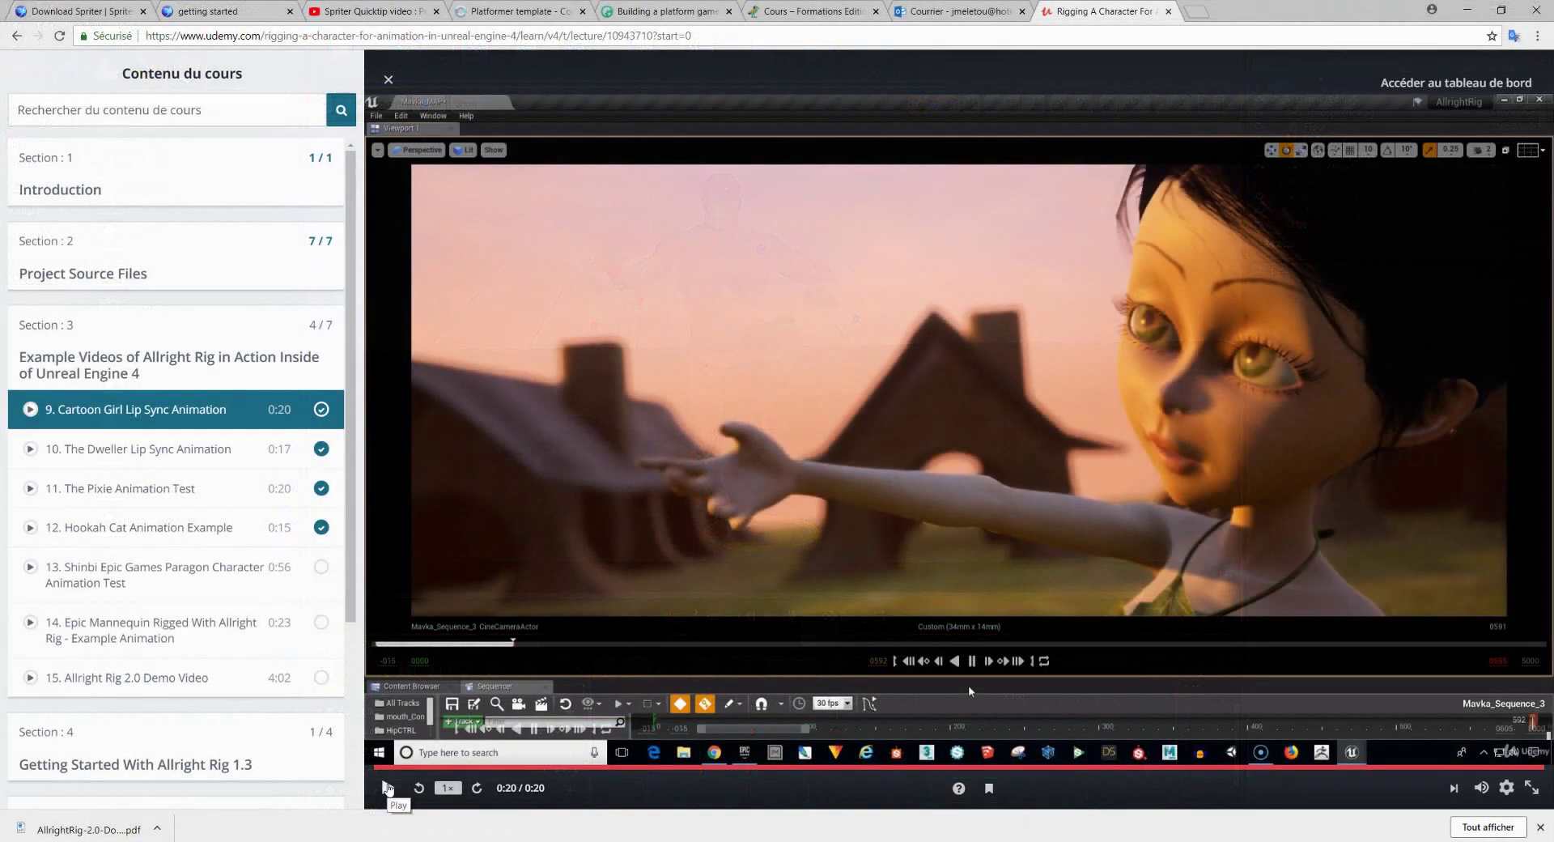
Replay lecture 9 in the Udemy player and let the playlist run to lecture 14
left_click(387, 787)
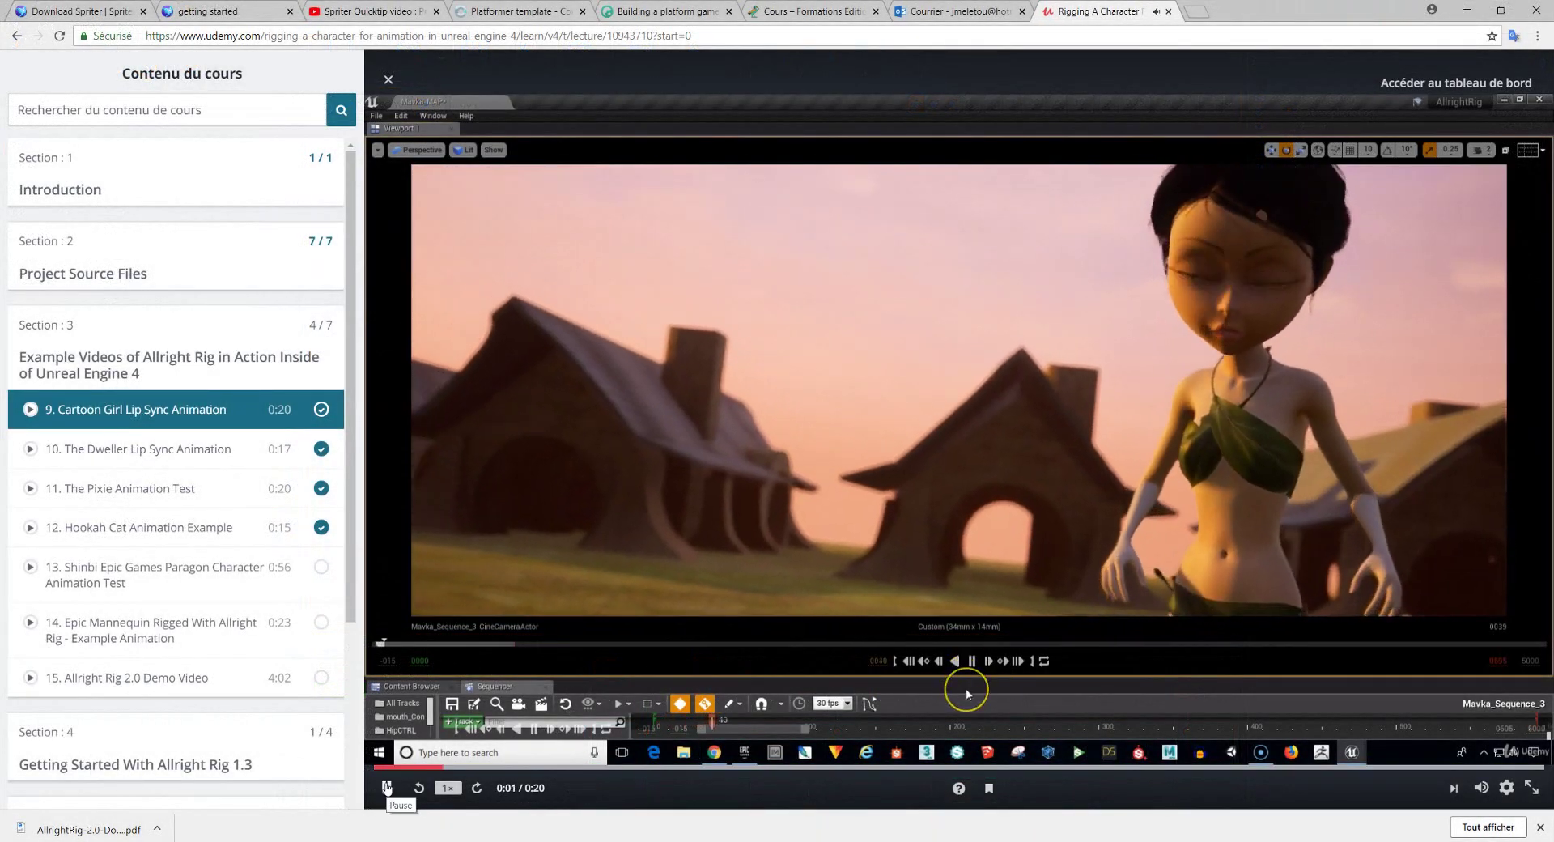